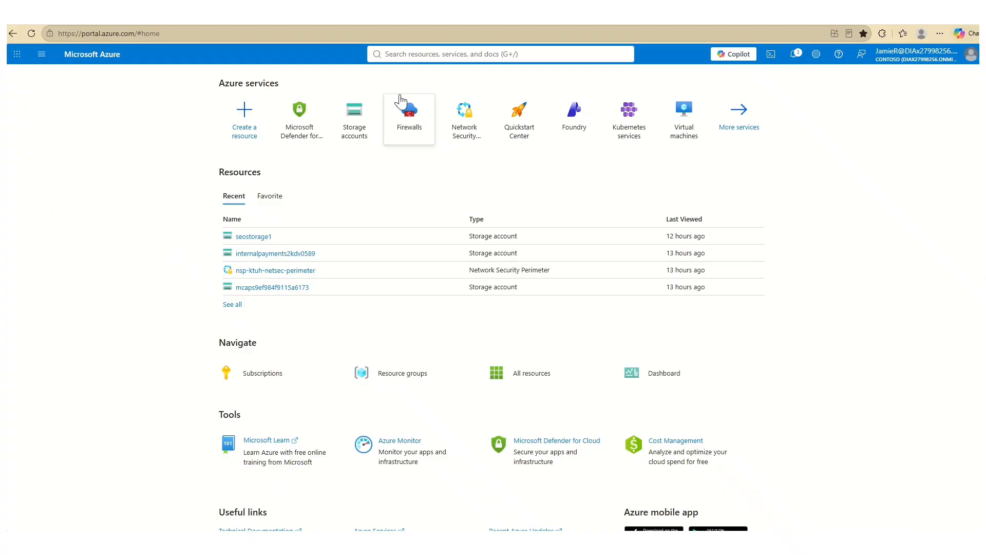
Open the subscription's Defender plans from Microsoft Defender for Cloud's environment settings, under Tenant Root Group
left_click(402, 54)
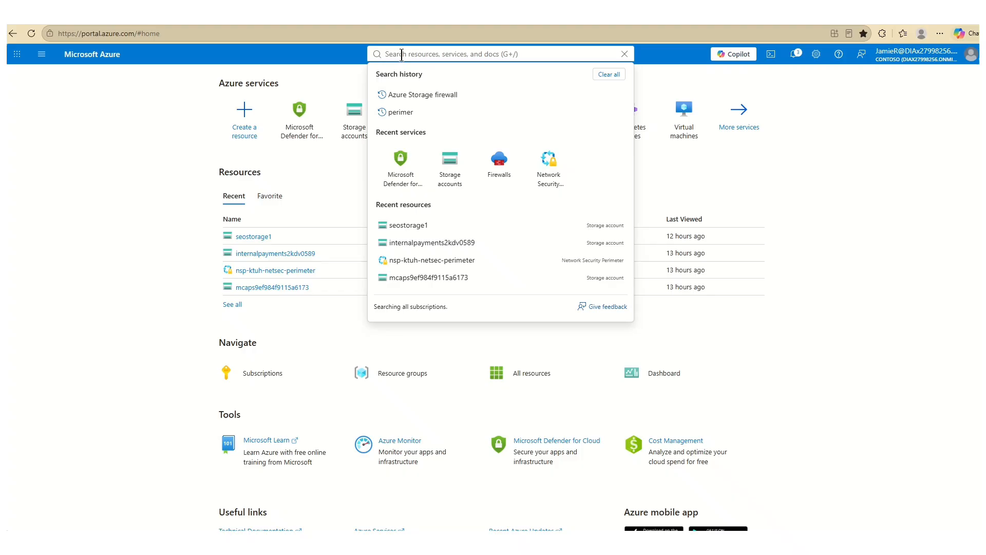
left_click(301, 131)
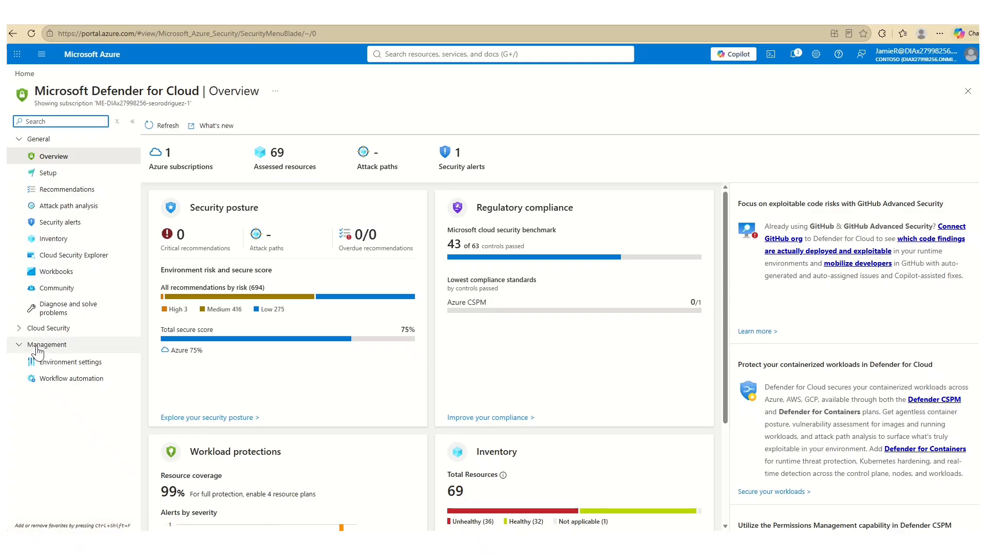
left_click(50, 368)
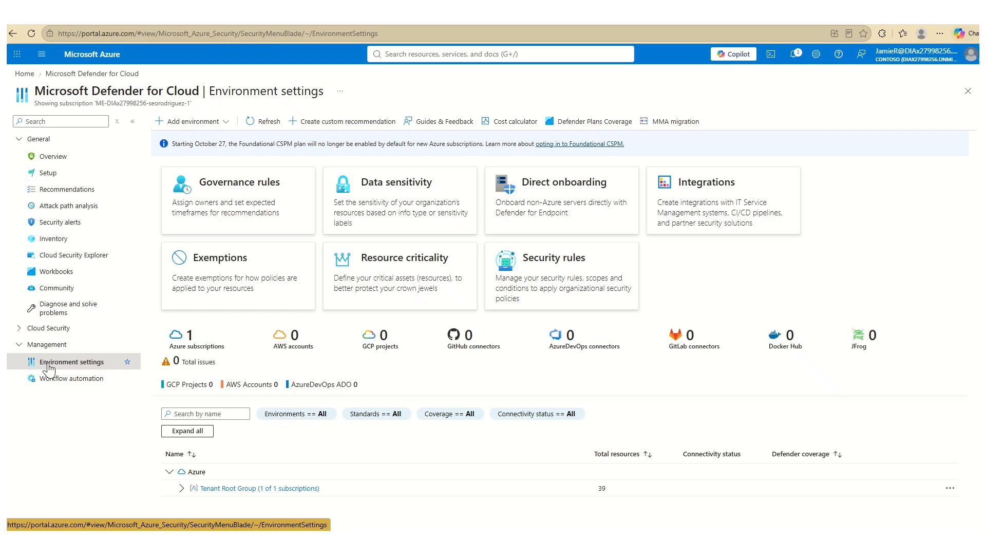
scroll(280, 424, "down", 3)
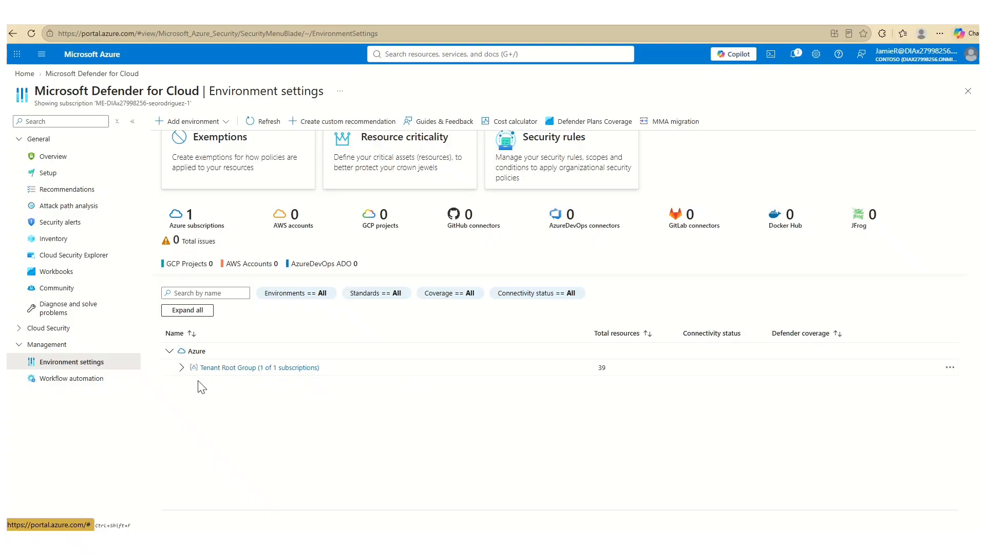
left_click(181, 368)
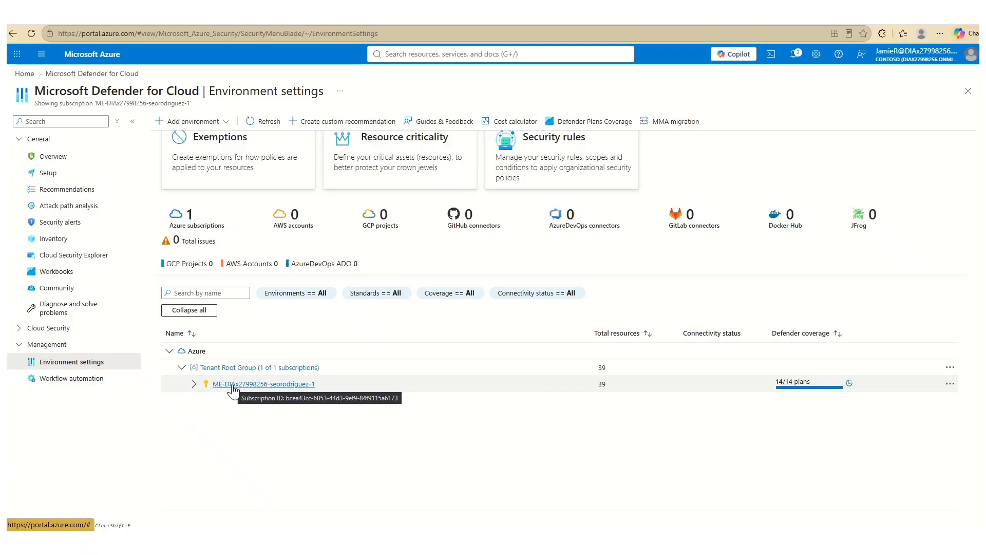
left_click(234, 390)
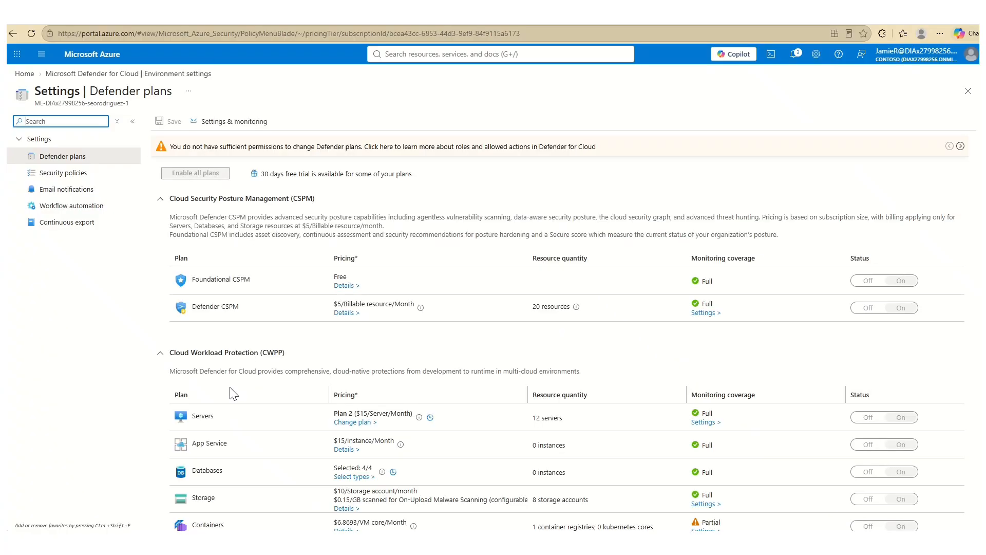
Review the CSPM and Cloud Workload Protection plans, and view the plan details for Storage
scroll(236, 394, "down", 1)
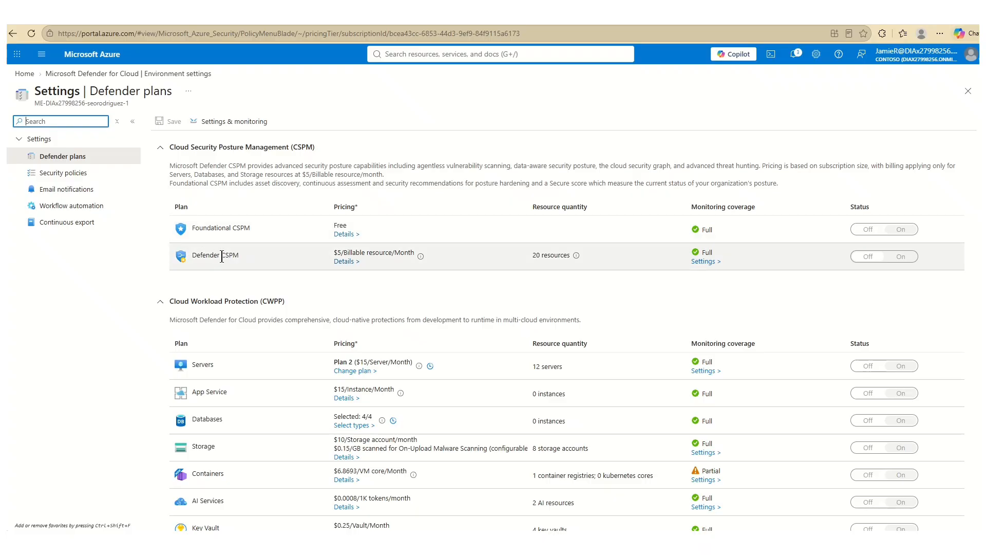
scroll(222, 255, "down", 1)
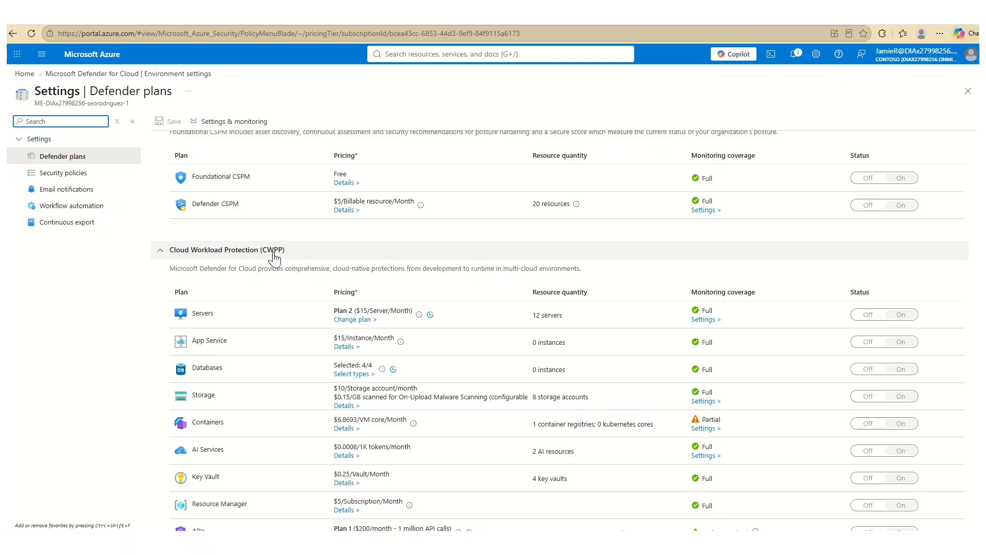
scroll(274, 257, "down", 3)
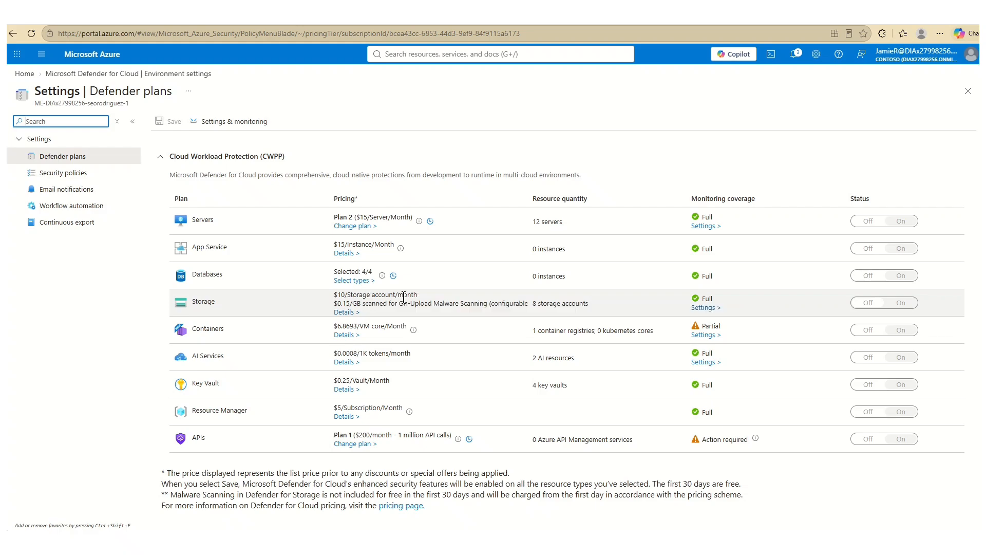
left_click(344, 312)
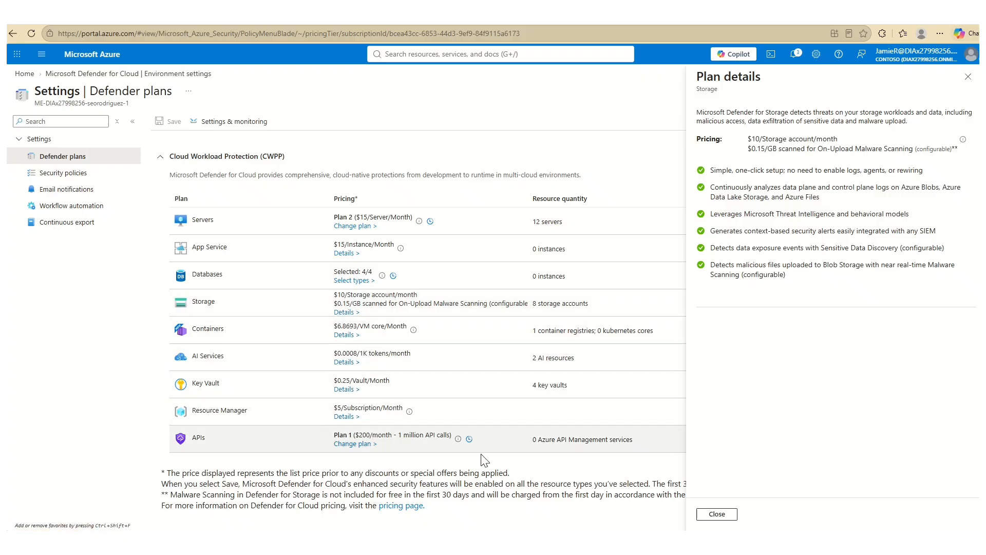
left_click(710, 518)
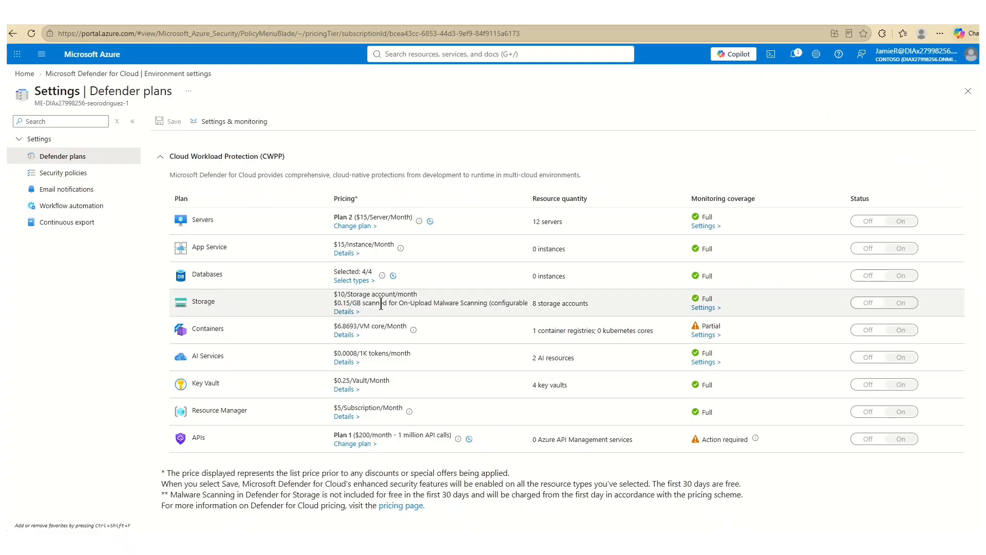
Open the Storage plan's monitoring settings and examine the Malware scanning configuration
left_click(705, 308)
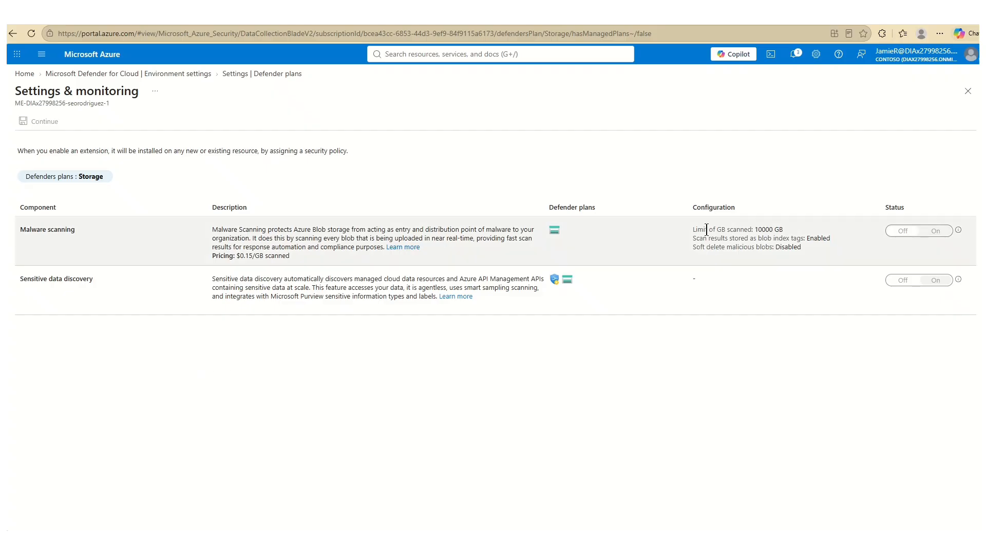
left_click_drag(696, 229, 819, 243)
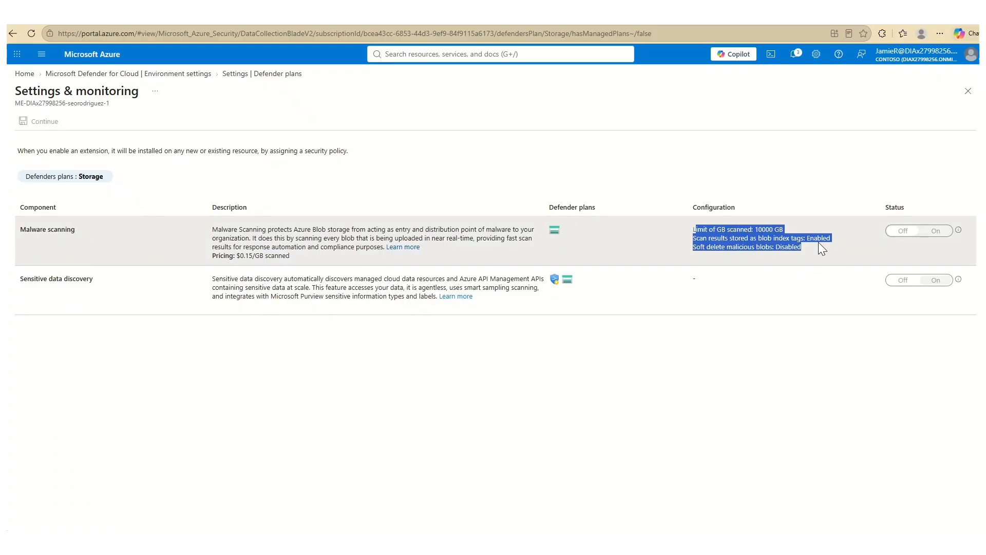
left_click(740, 235)
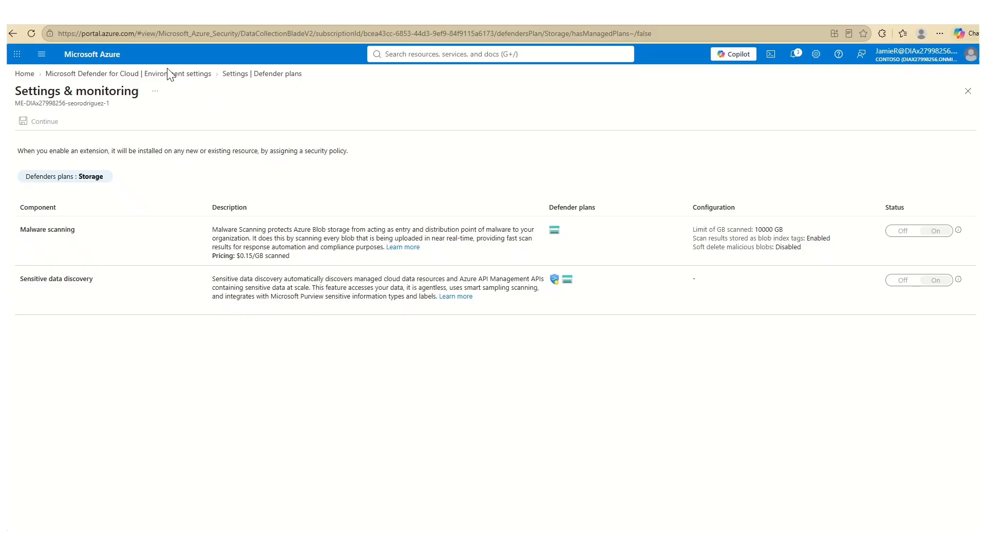
Return to the subscription's Defender plans and review the Settings & monitoring components for all plans
left_click(131, 74)
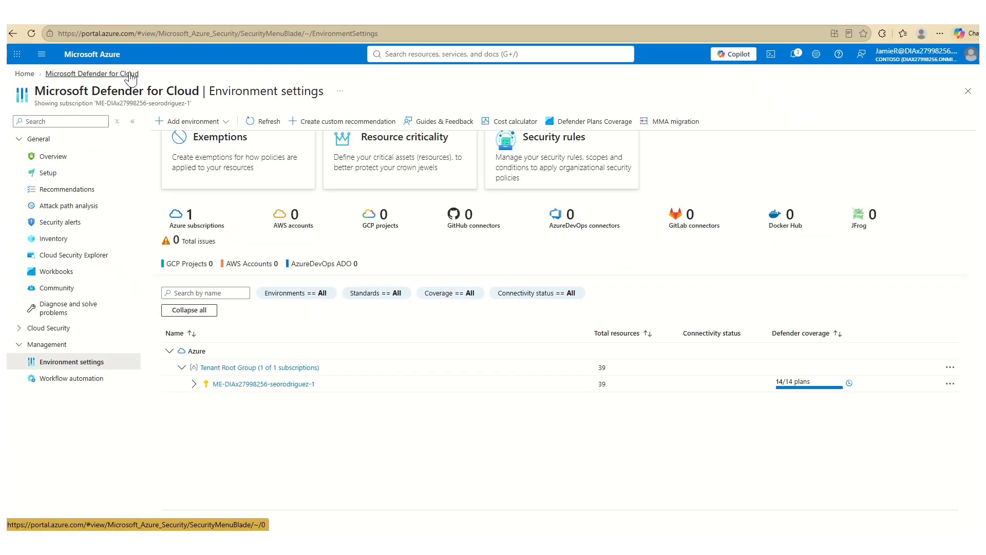
left_click(250, 386)
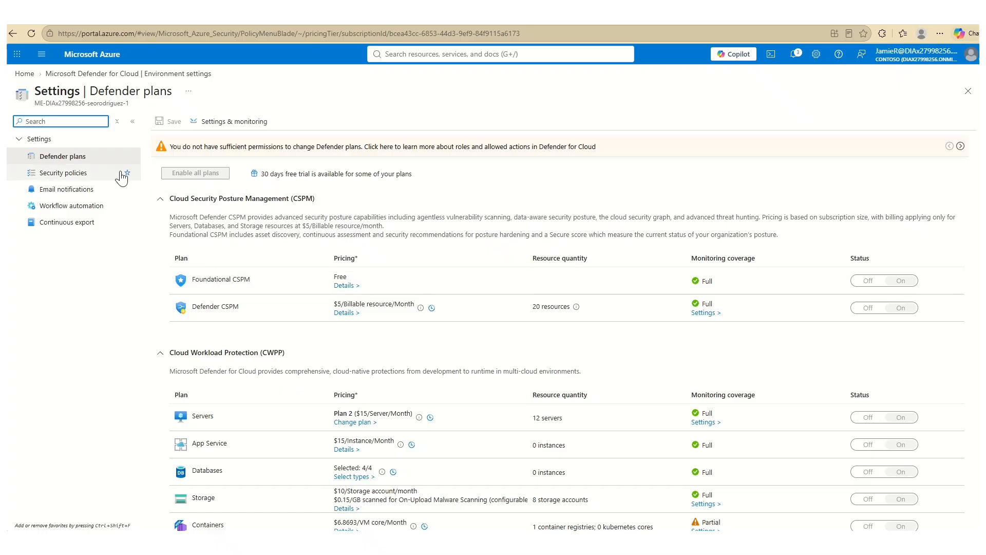
left_click(220, 123)
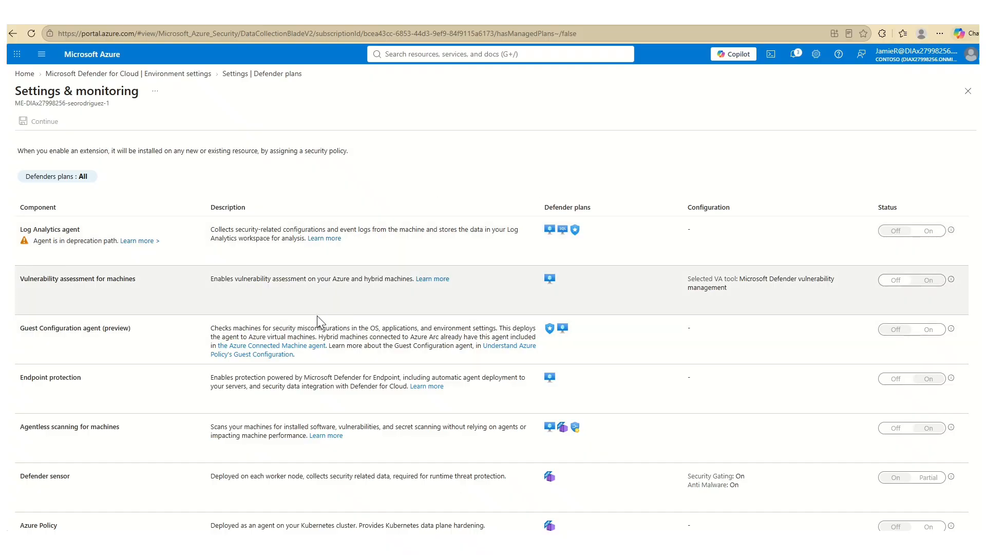
scroll(203, 347, "down", 2)
scroll(203, 347, "up", 2)
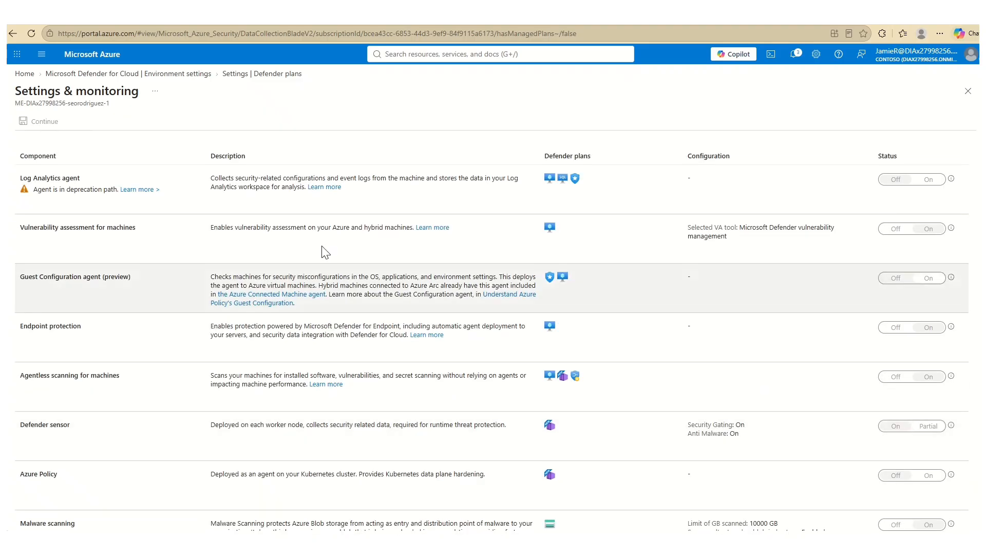
scroll(309, 314, "up", 1)
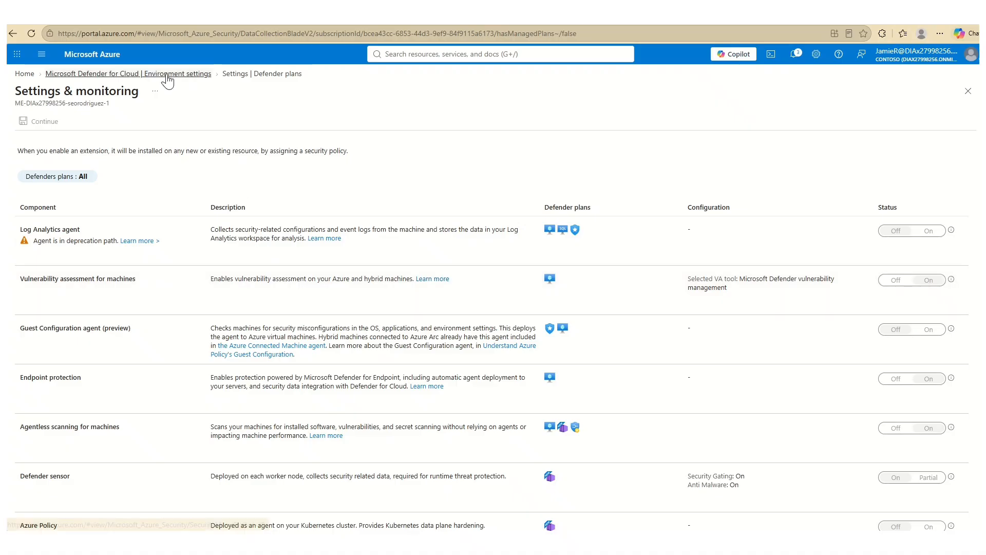
Go back through the environment settings to the subscription and open its security policies
left_click(167, 74)
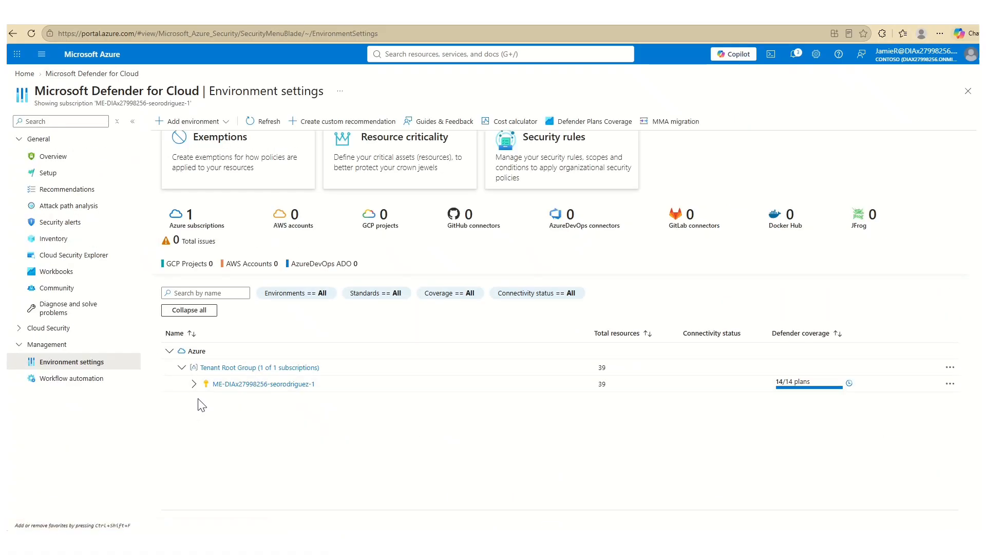
left_click(213, 386)
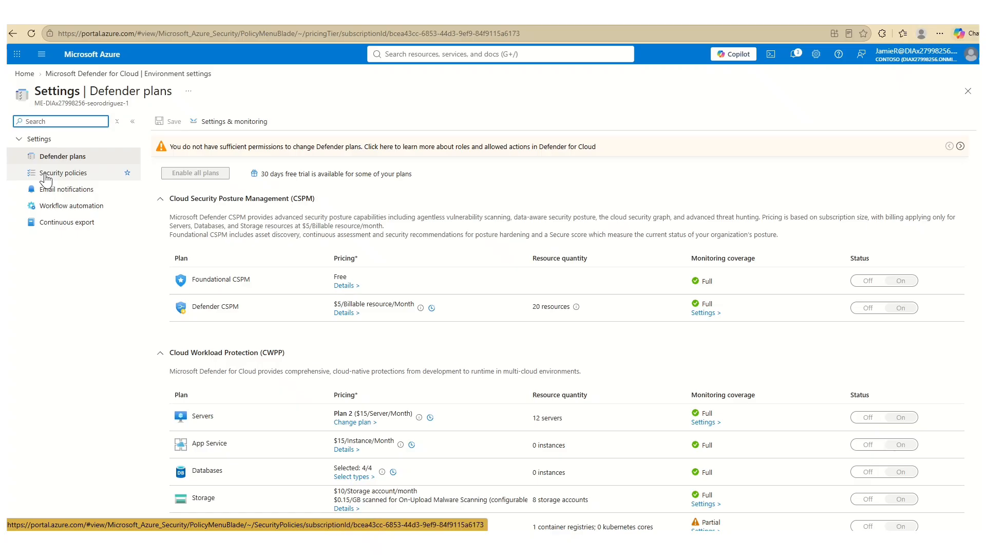
left_click(54, 177)
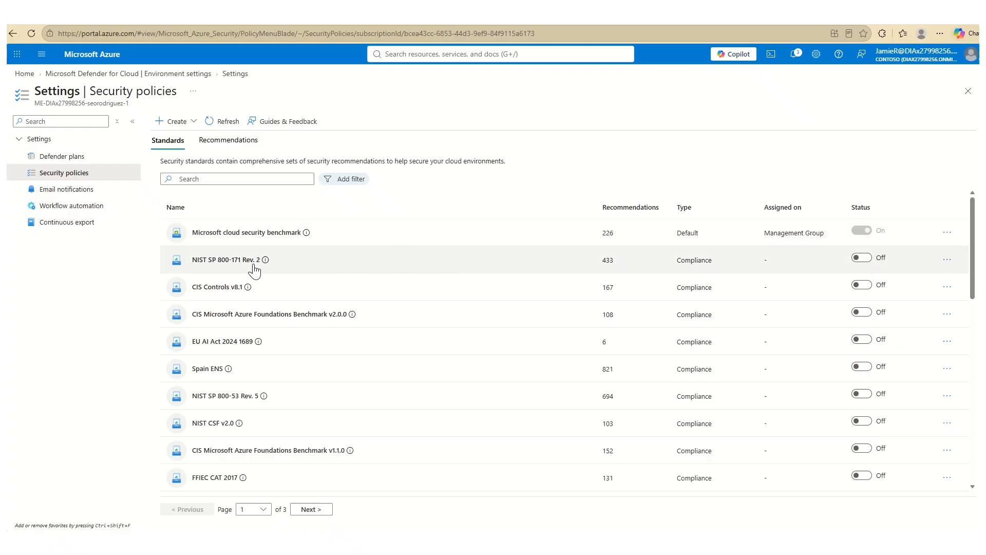
Search the security policy recommendations for "storage" and look through the matching entries
left_click(210, 145)
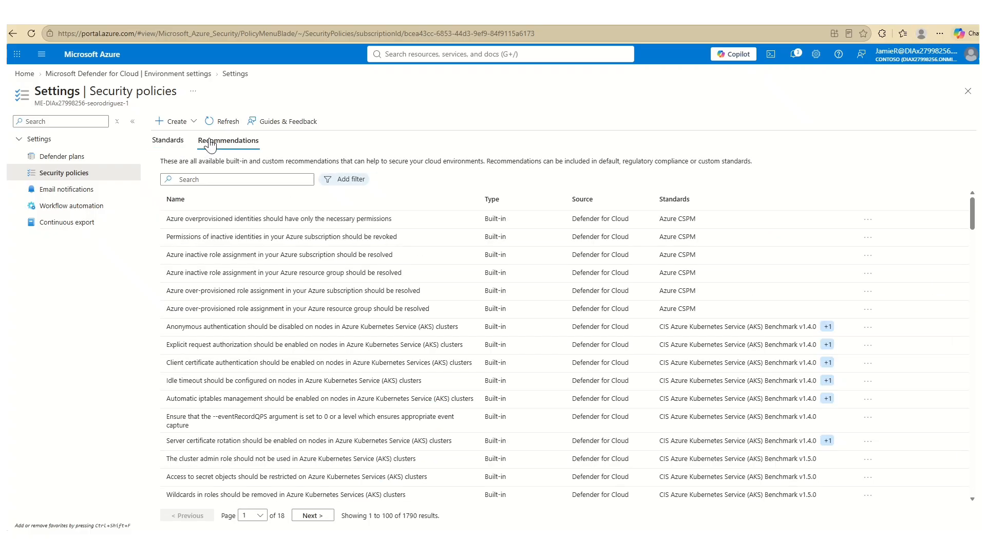
left_click(205, 180)
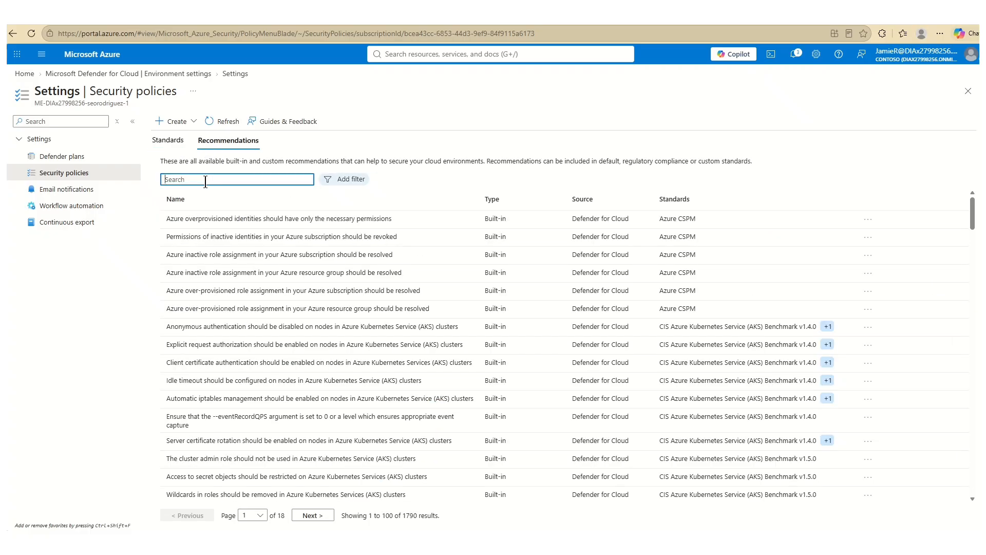
type("storage")
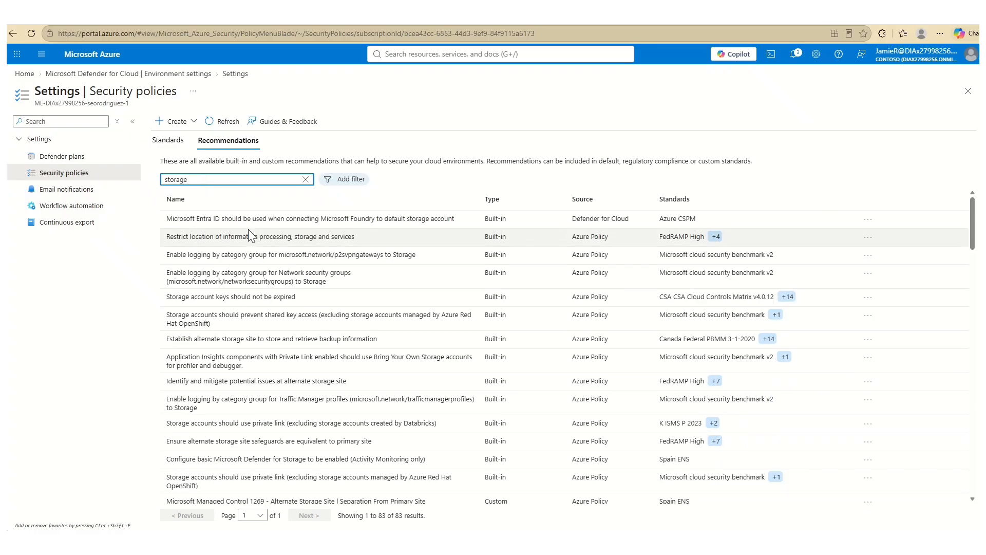
scroll(249, 230, "down", 5)
scroll(249, 232, "up", 5)
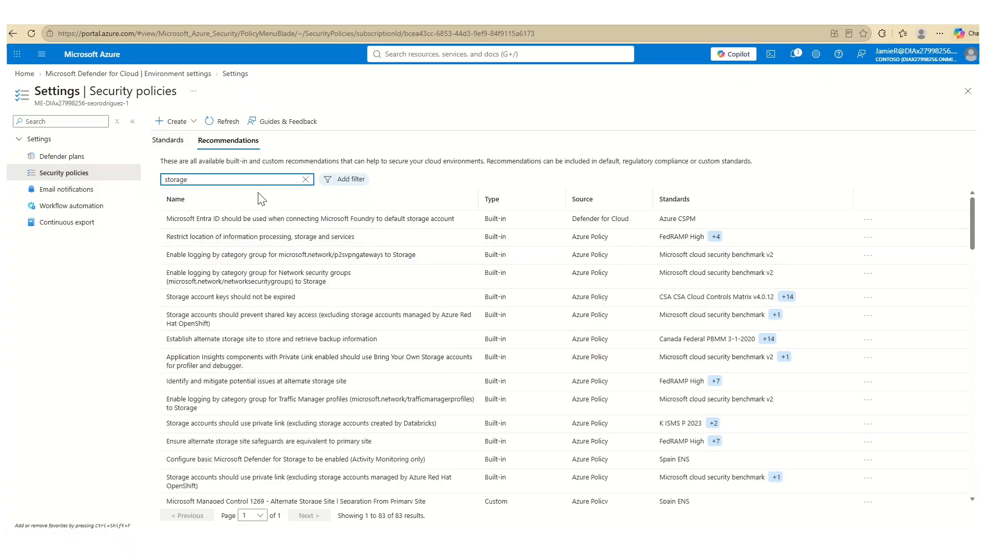
Browse the security standards, search them for "iso", and clear the search
left_click(167, 147)
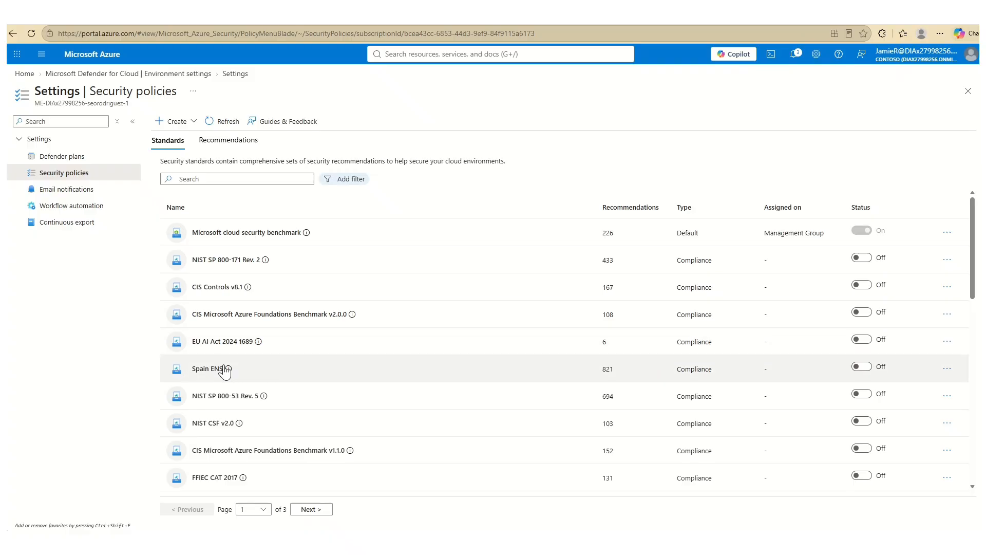
scroll(221, 370, "down", 4)
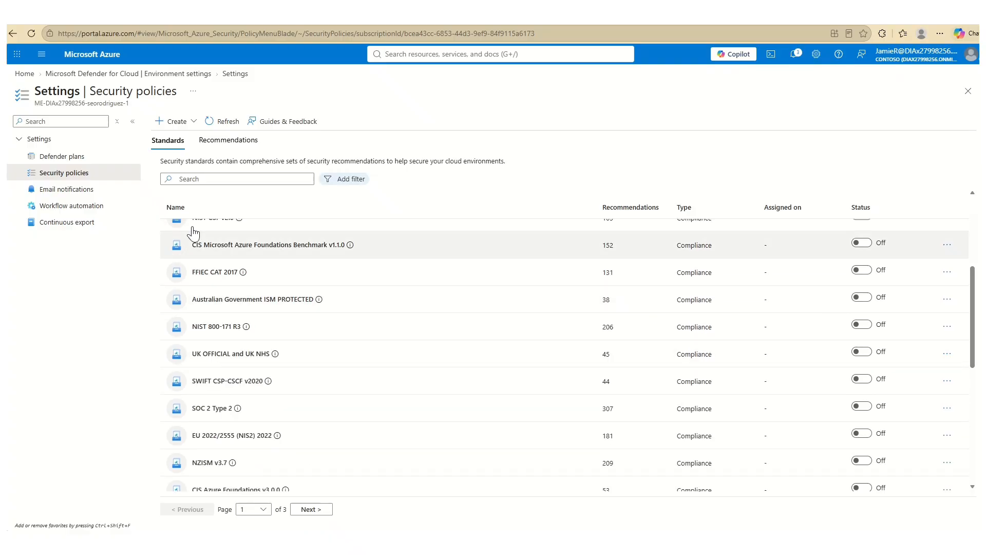
left_click(197, 178)
type("iso")
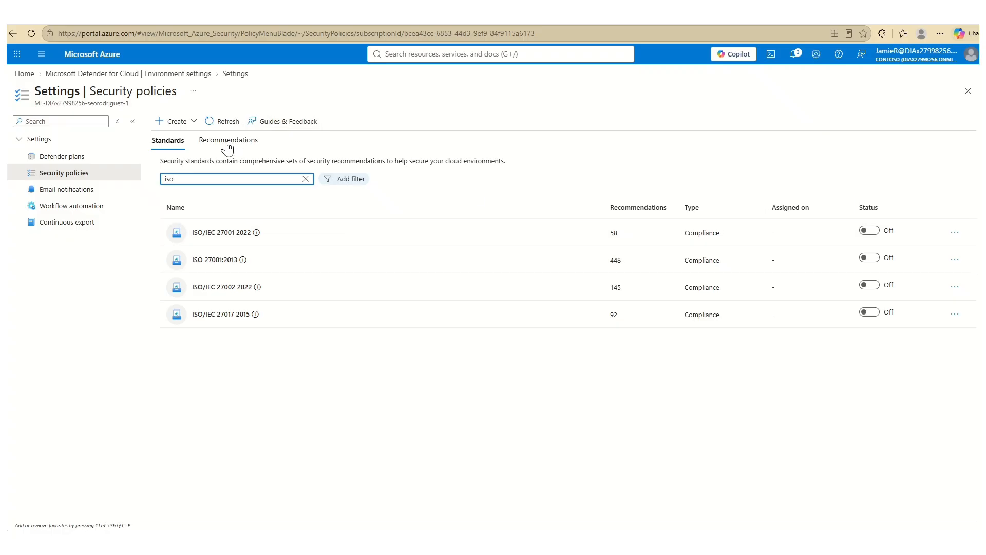
left_click(305, 179)
View the subscription's email notification settings and its workflow automations
left_click(62, 190)
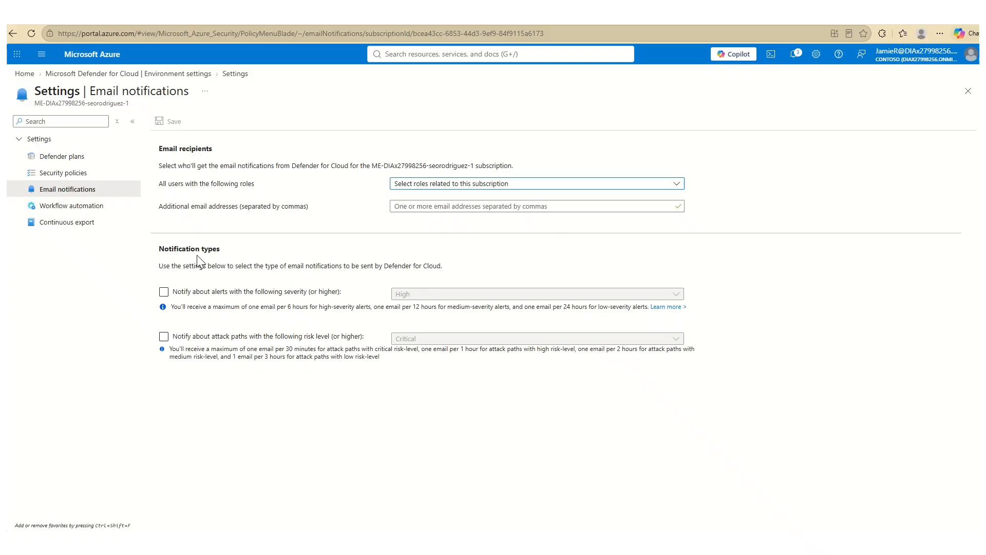
left_click(61, 208)
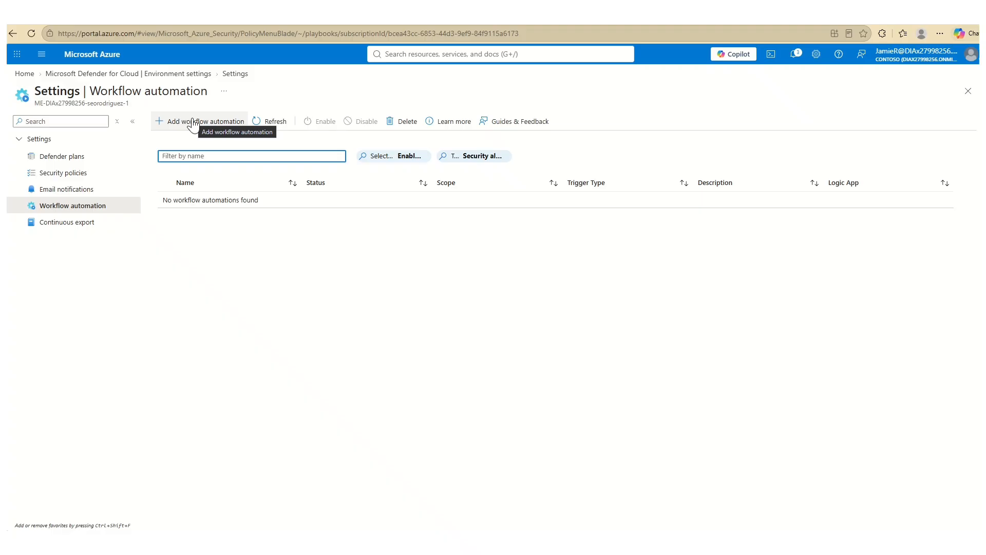
Open the continuous export settings and review the Event hub export options
left_click(52, 225)
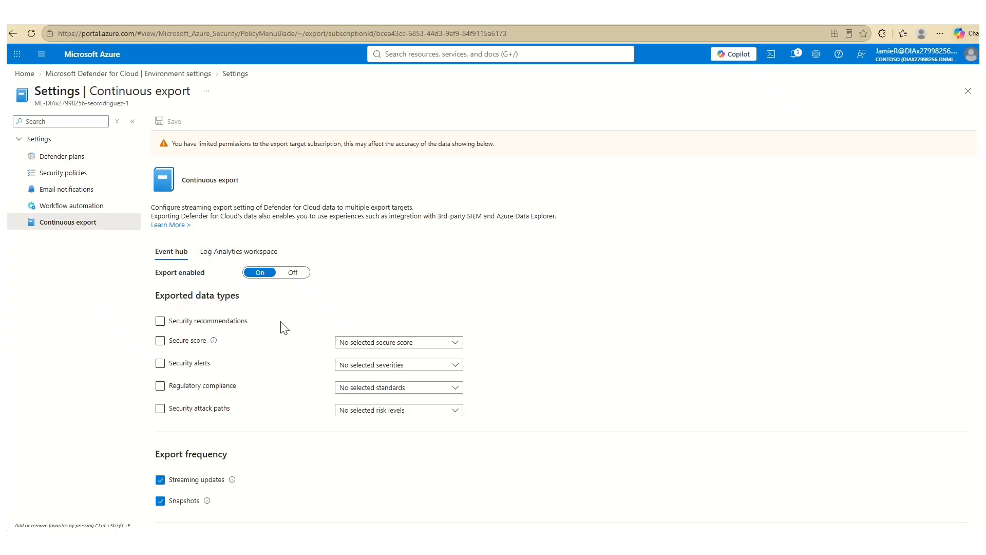
scroll(284, 327, "down", 3)
scroll(284, 327, "up", 2)
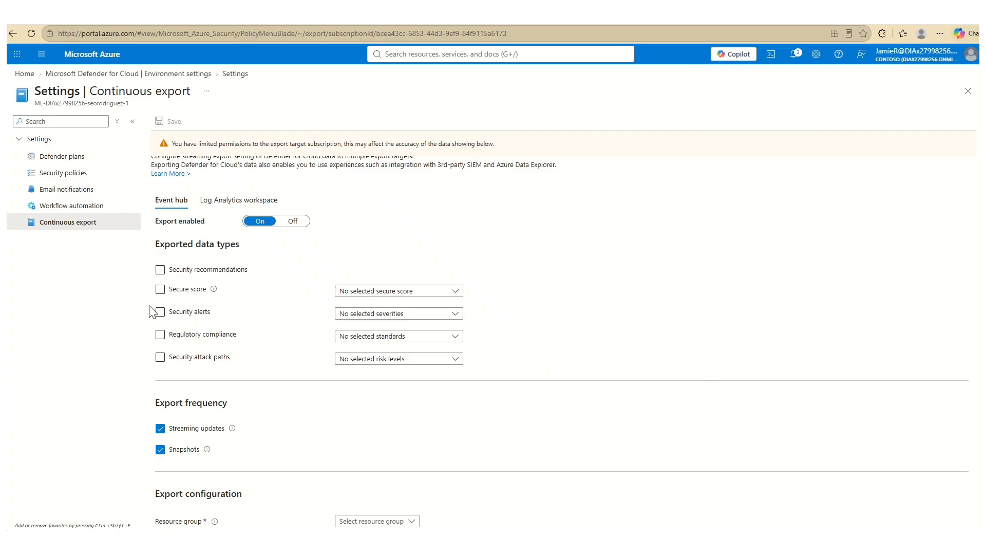
Examine the Log Analytics workspace export options, including secure score selection, export frequency, configuration and target
left_click(215, 203)
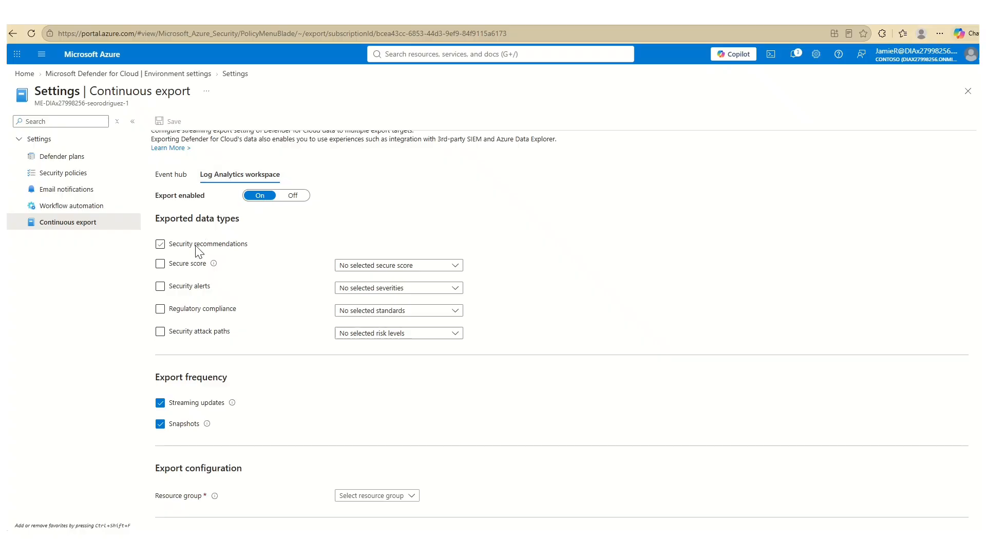
left_click(198, 264)
left_click(353, 265)
left_click(353, 265)
scroll(183, 332, "down", 4)
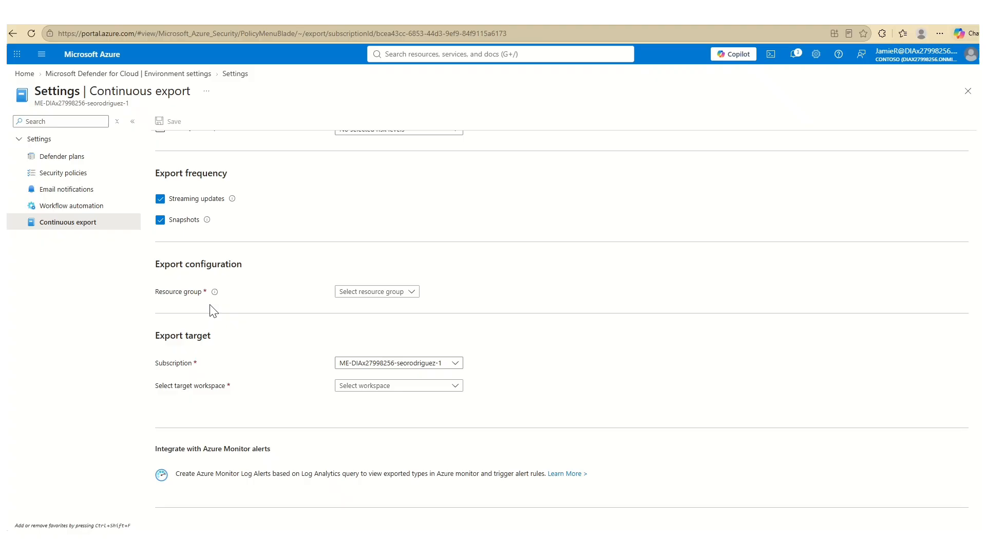
Check the resource group choices, try managed-func-a365cplx-bv5uei-ws as the export target workspace, and close the continuous export settings without saving
left_click(396, 294)
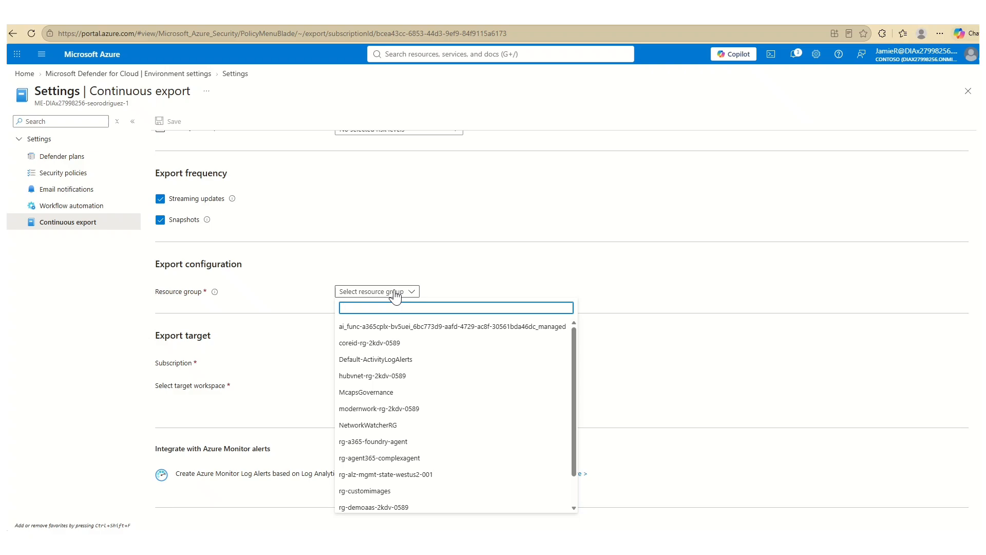
left_click(395, 293)
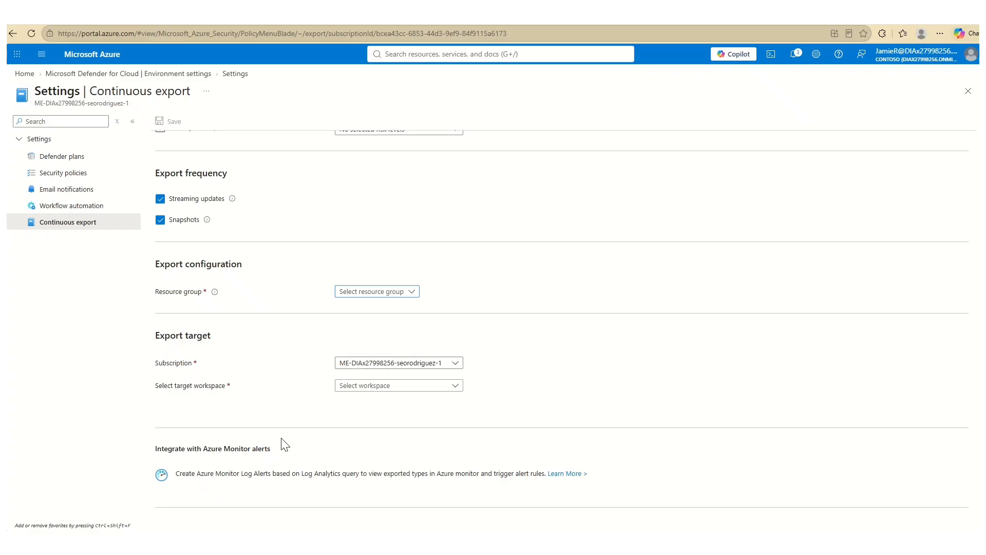
left_click(365, 392)
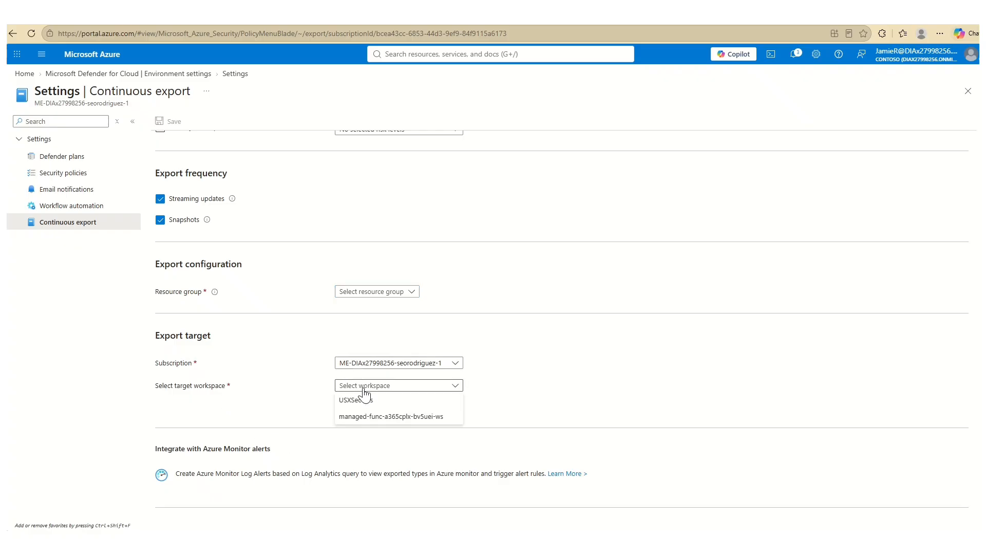
left_click(362, 416)
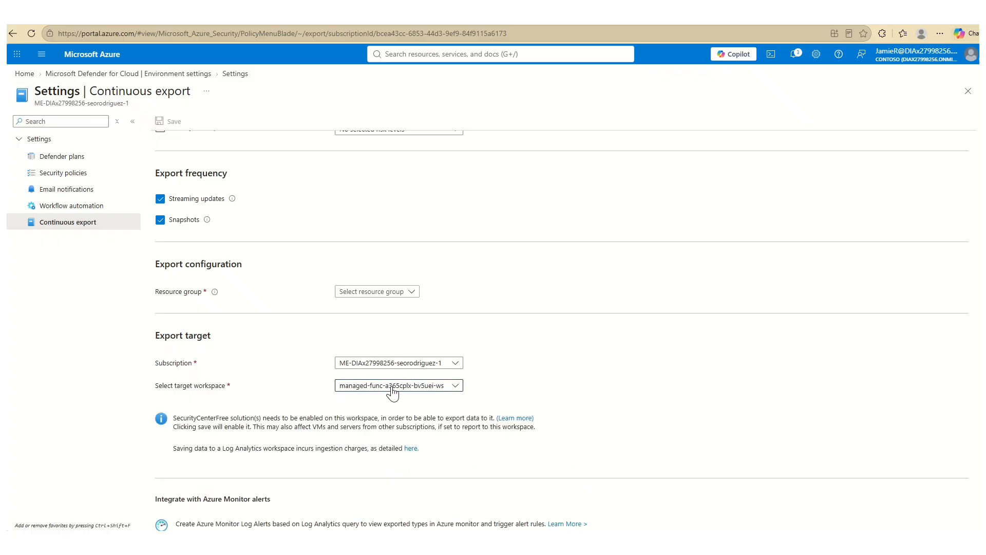
left_click(969, 95)
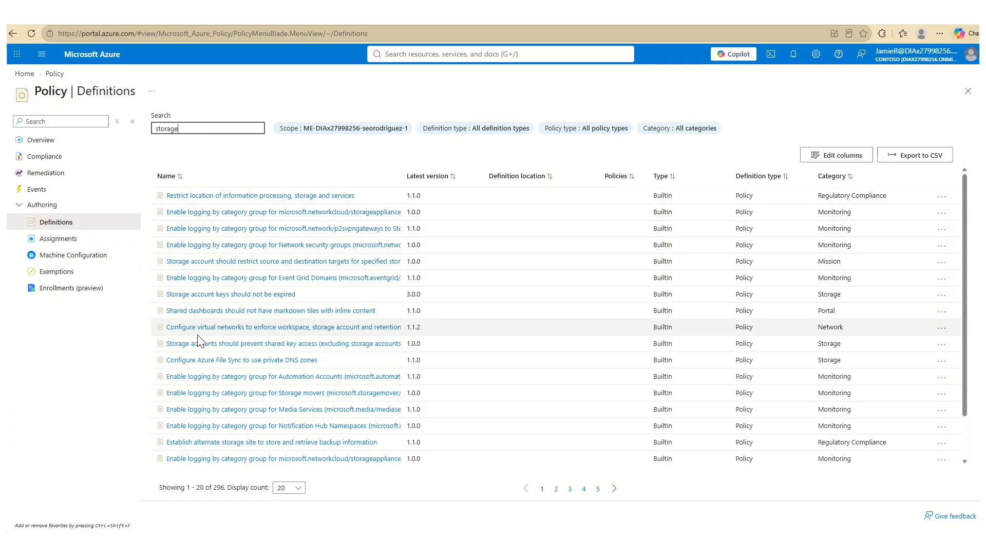
Browse the storage policy definitions, open "Restrict location of information processing, storage and services", and start assigning it
scroll(200, 329, "down", 1)
scroll(223, 289, "up", 1)
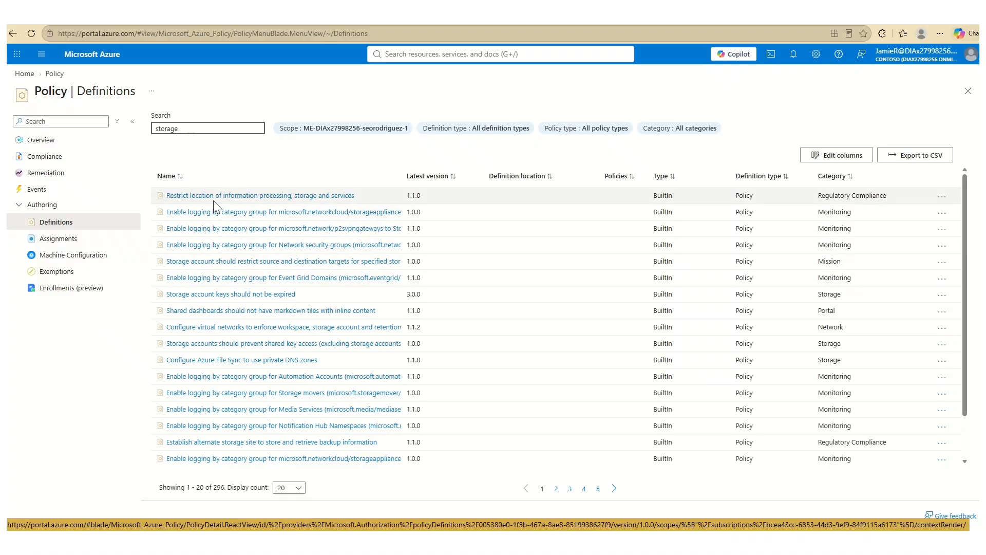
left_click(186, 197)
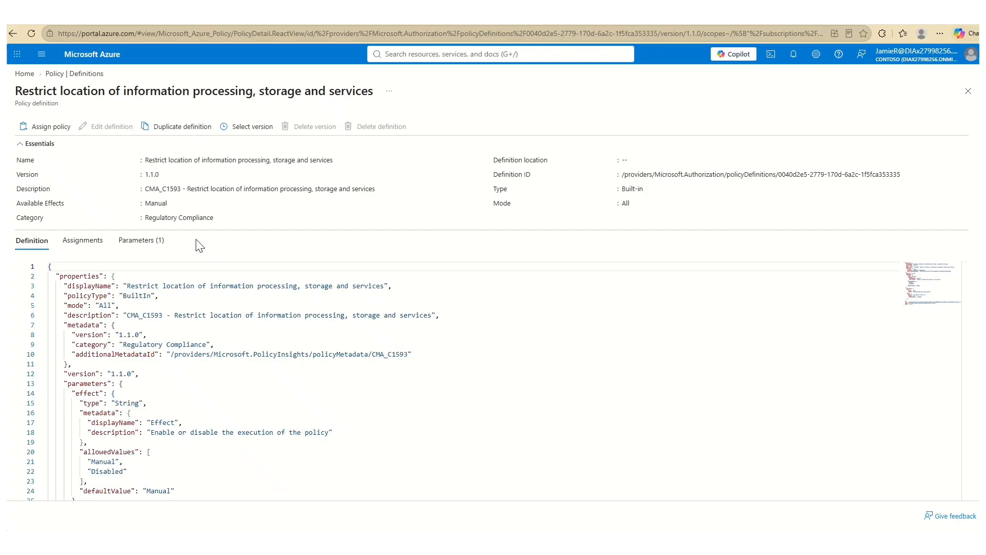
left_click(46, 128)
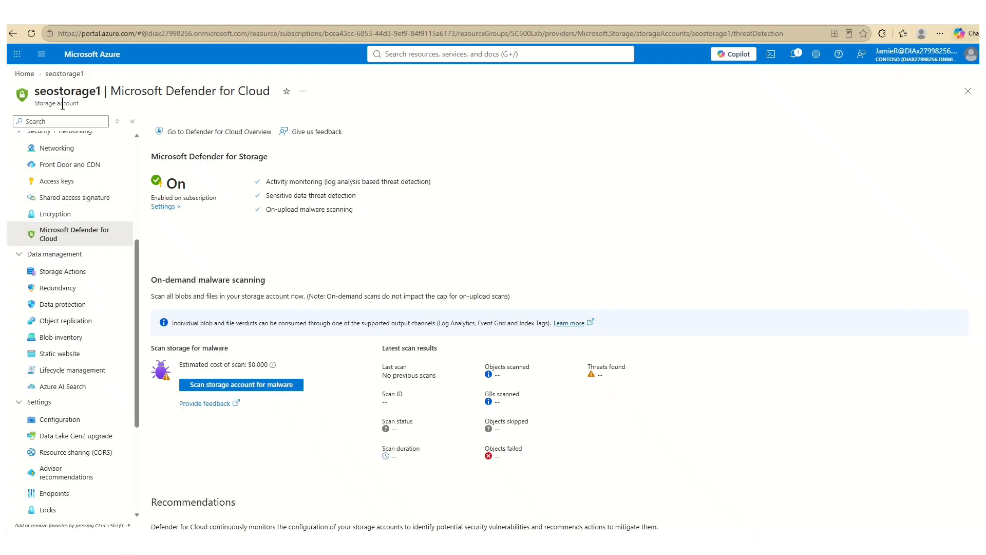
Open the seostorage1 storage account from the portal home page and show its Microsoft Defender for Cloud page
left_click(24, 75)
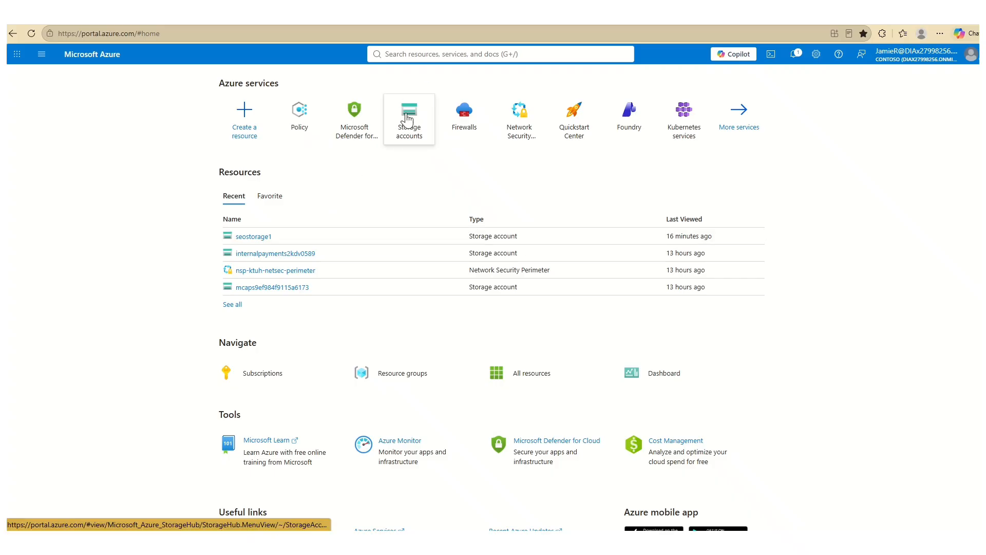
left_click(410, 129)
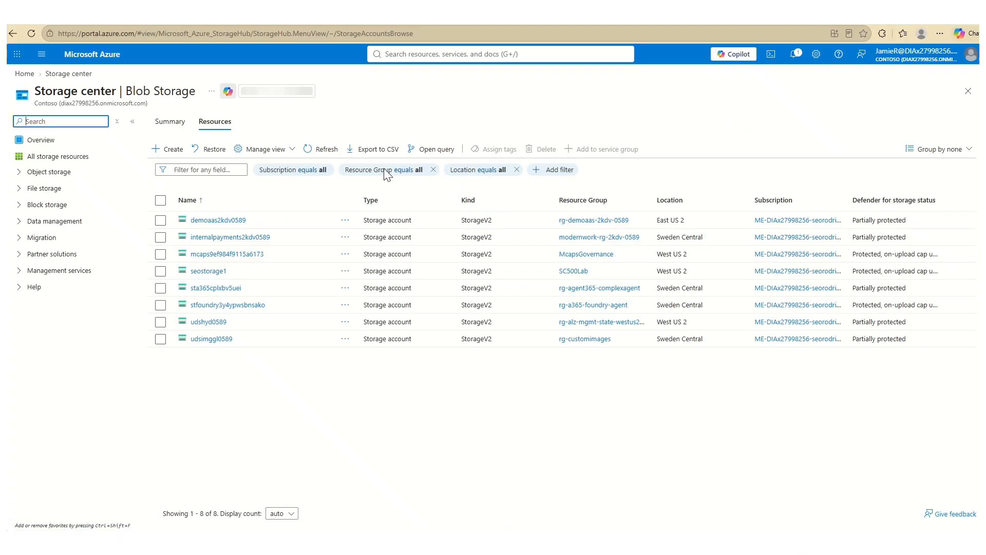
left_click(206, 276)
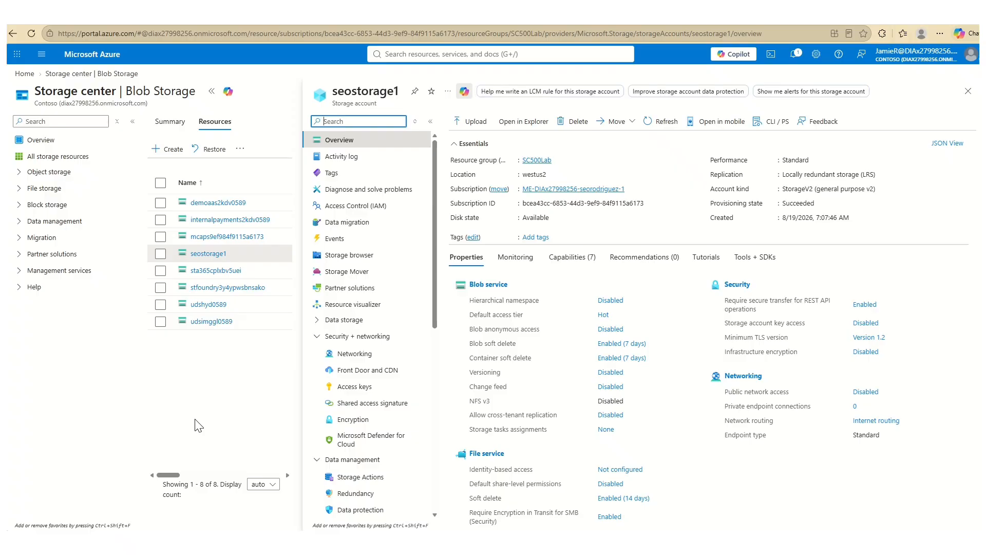
left_click(132, 121)
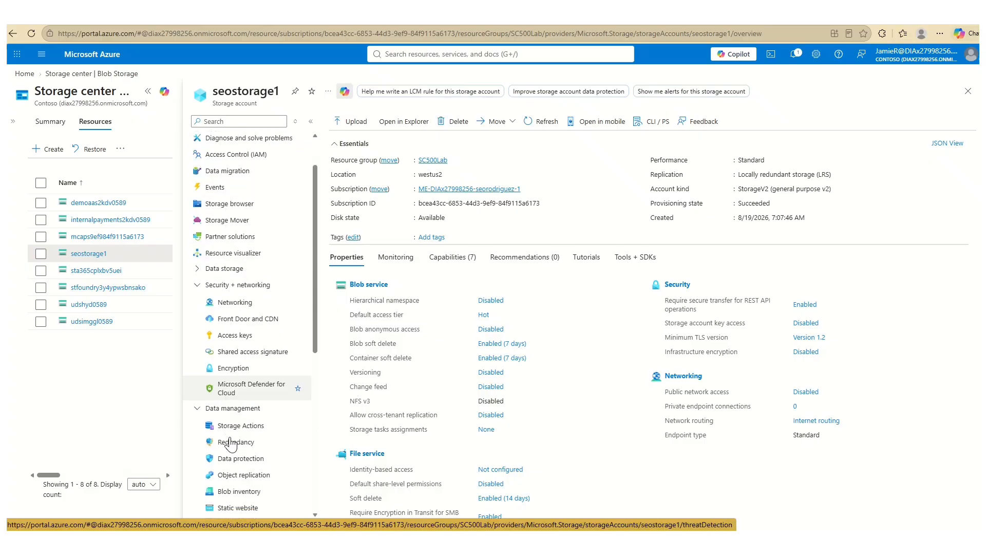
scroll(226, 494, "down", 1)
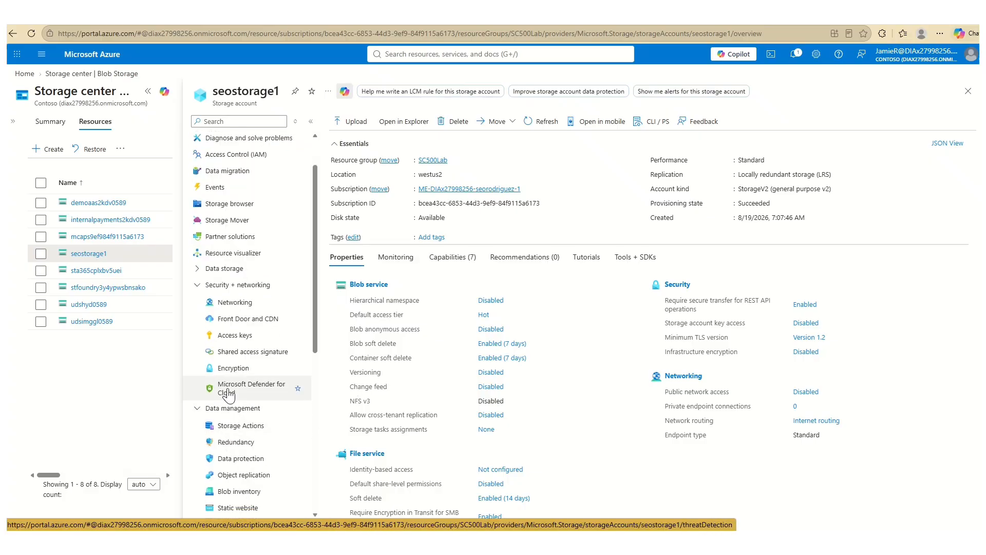
left_click(228, 392)
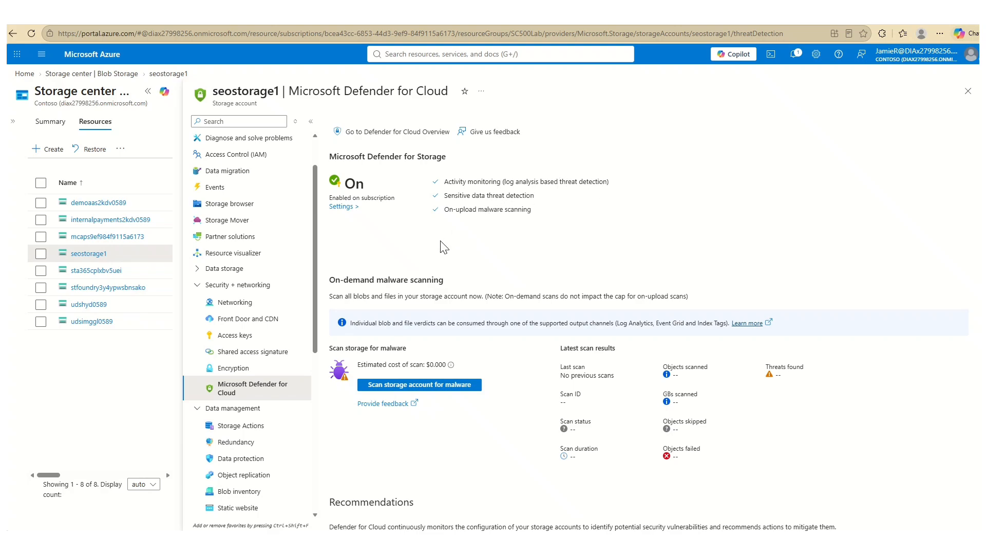
Review the storage account's Defender for Storage settings, including the subscription-level override and on-upload malware scanning options, and close them without saving
left_click(341, 207)
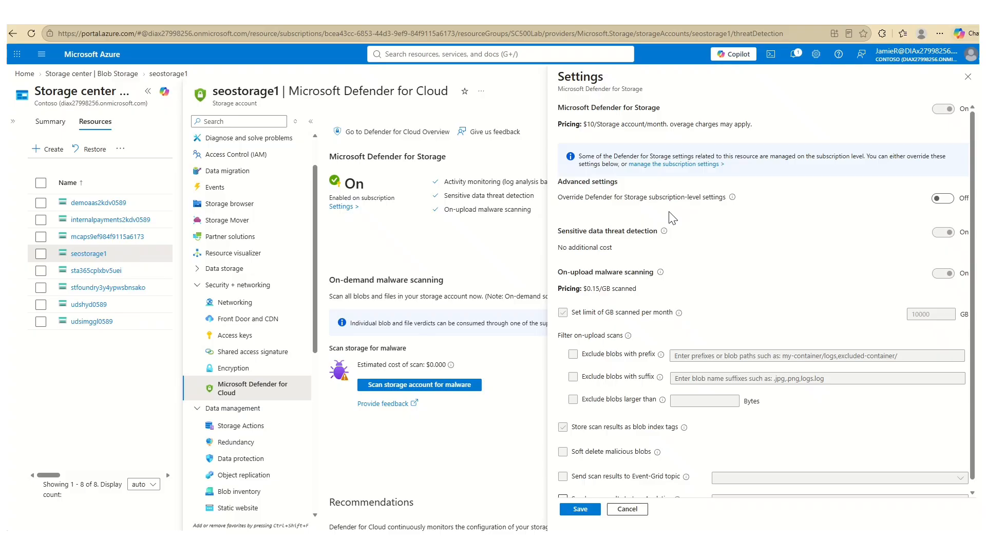
scroll(617, 386, "down", 1)
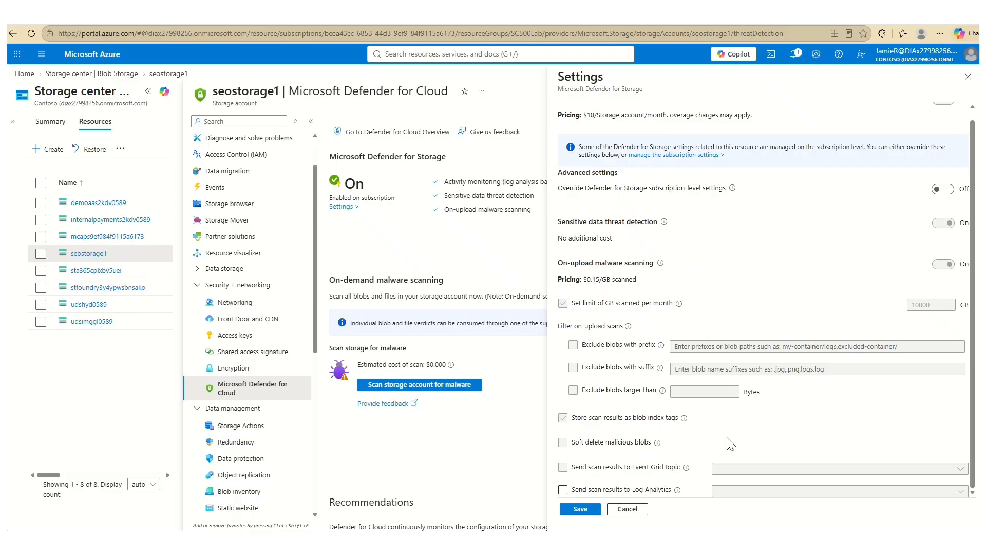
left_click(627, 508)
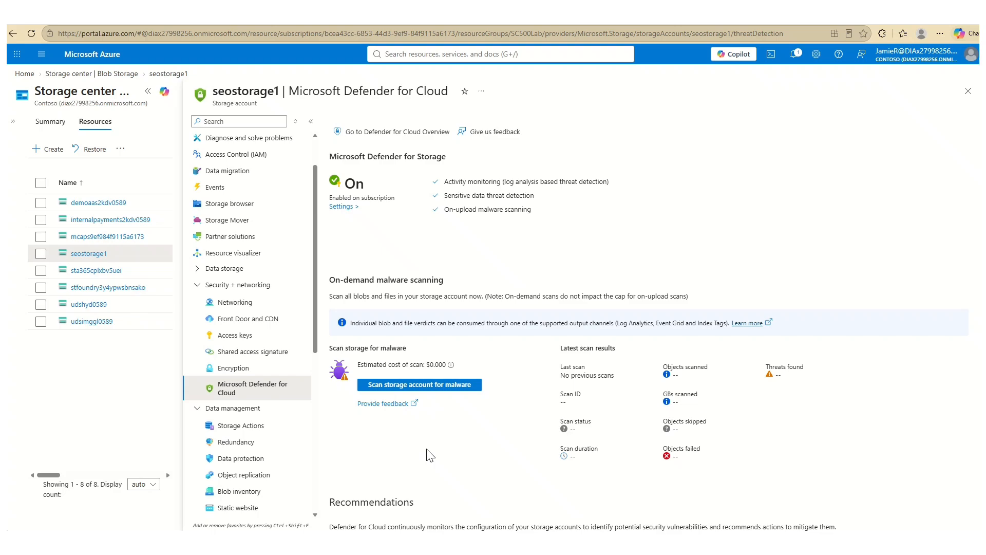
Review the on-demand malware scanning section, open all recommendations in Defender for Cloud, dismiss the introduction, and browse the recommendation list
scroll(431, 456, "down", 3)
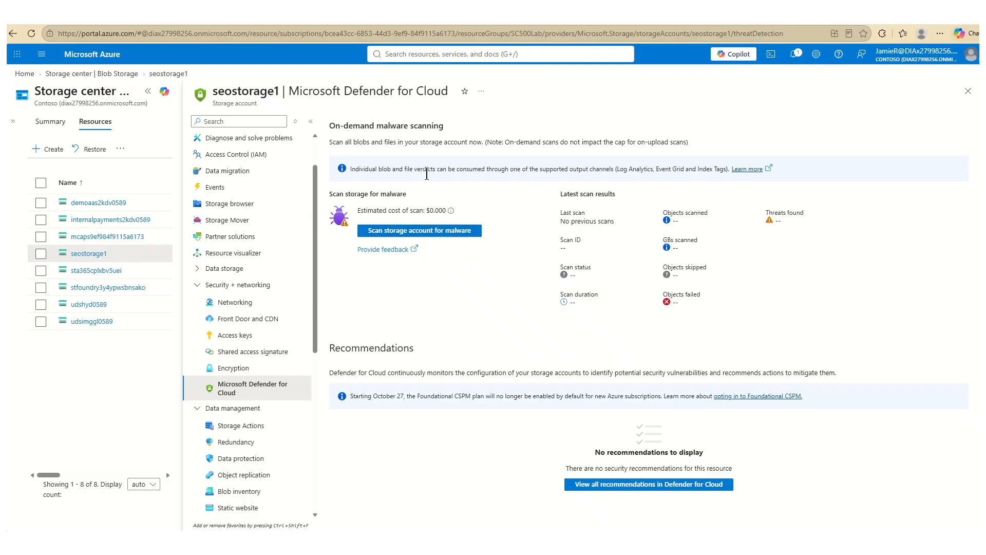
scroll(447, 359, "down", 1)
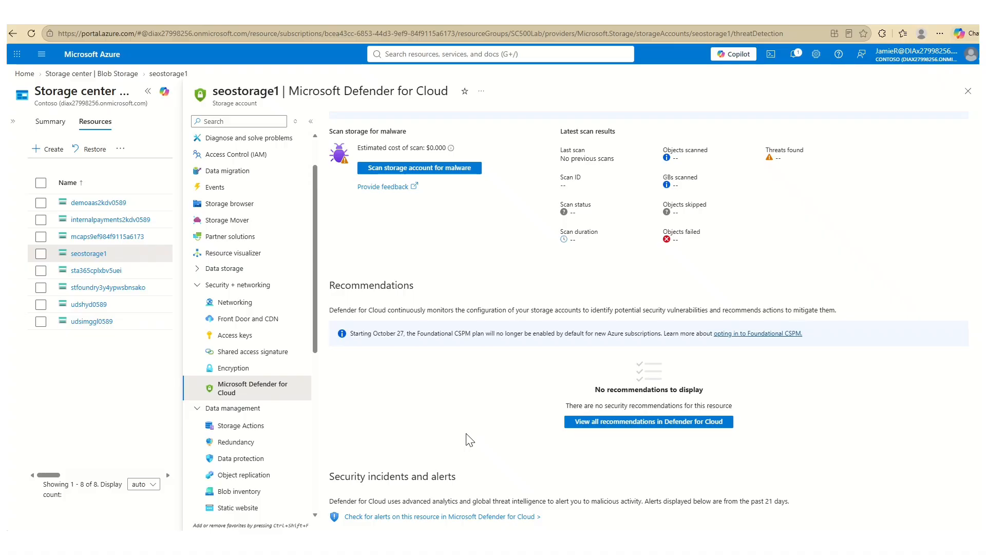
left_click(644, 425)
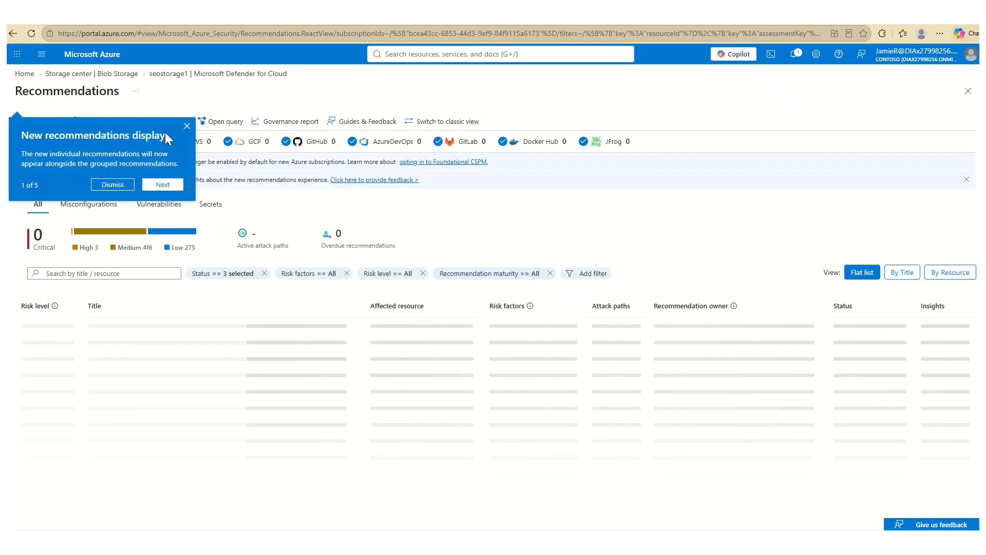
left_click(187, 126)
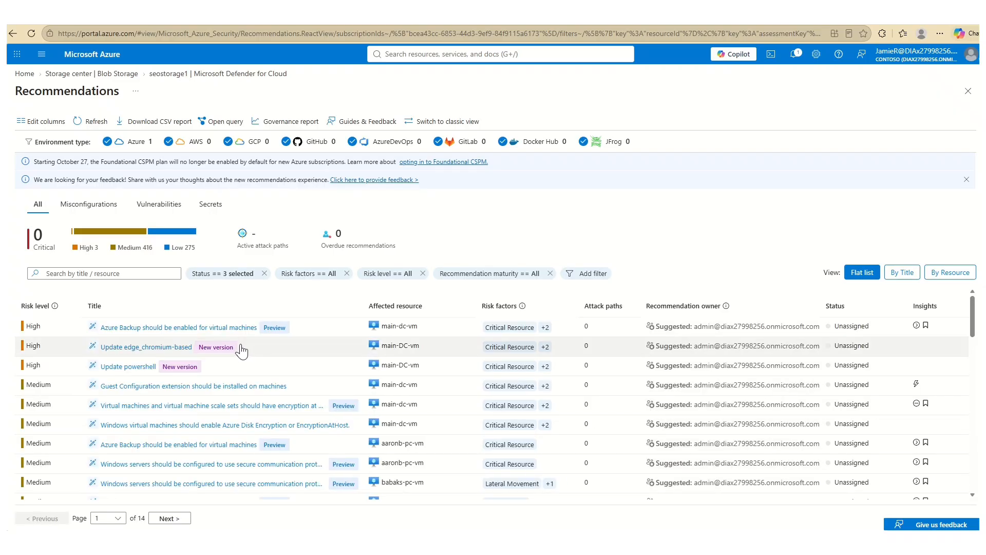
scroll(246, 355, "down", 7)
scroll(246, 355, "down", 1)
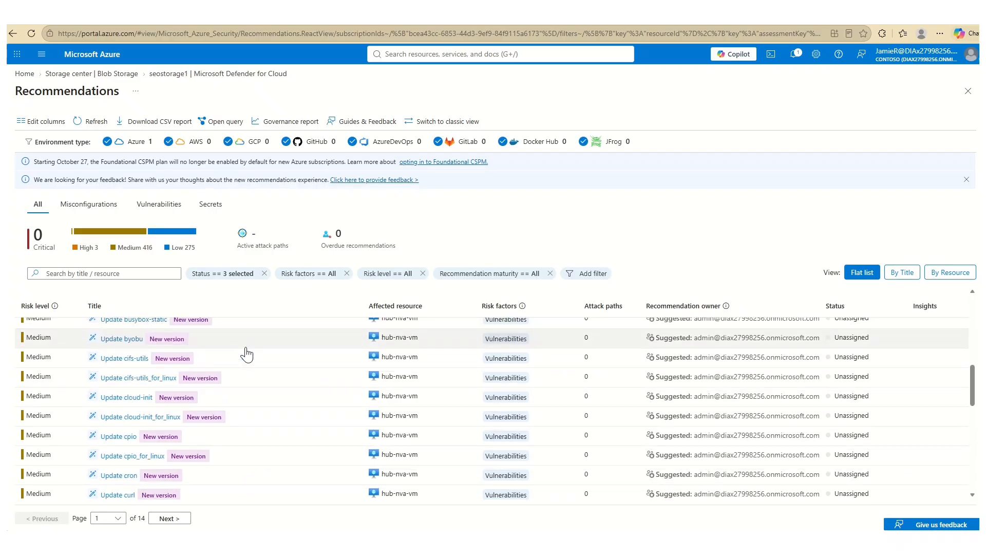
scroll(246, 354, "up", 8)
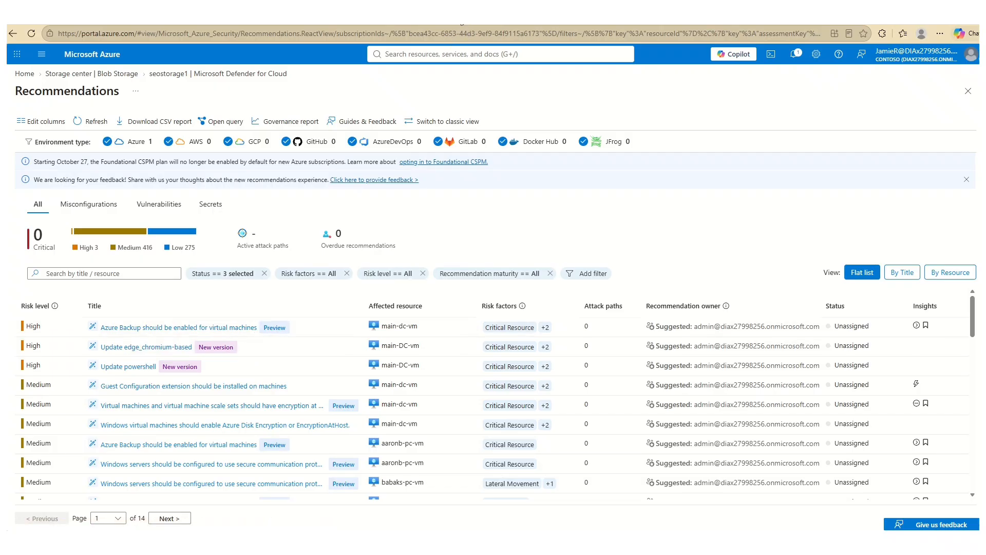
Switch to the Microsoft Learn certification page and expand the exam preparation course to review all its learning paths
key("ctrl+Tab")
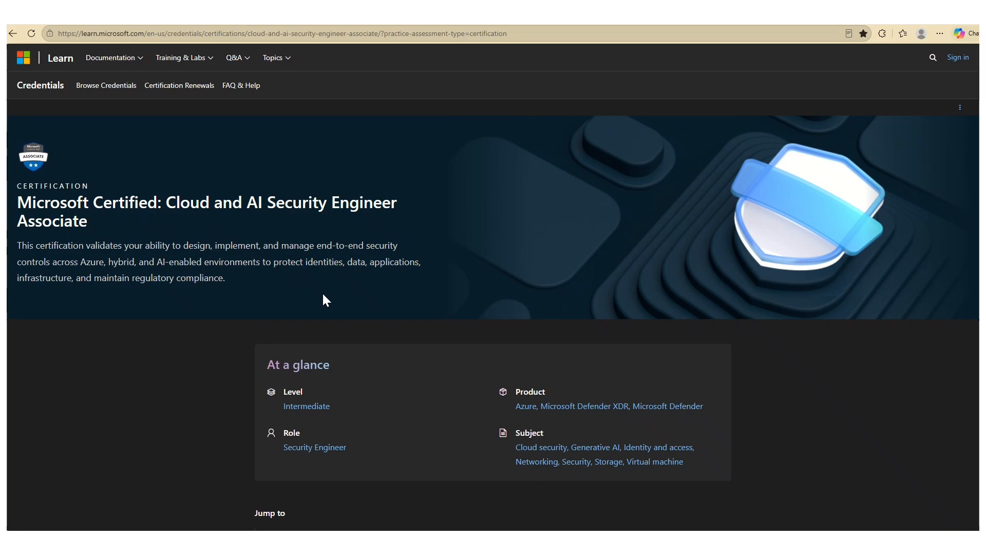
scroll(324, 293, "down", 8)
scroll(324, 291, "down", 11)
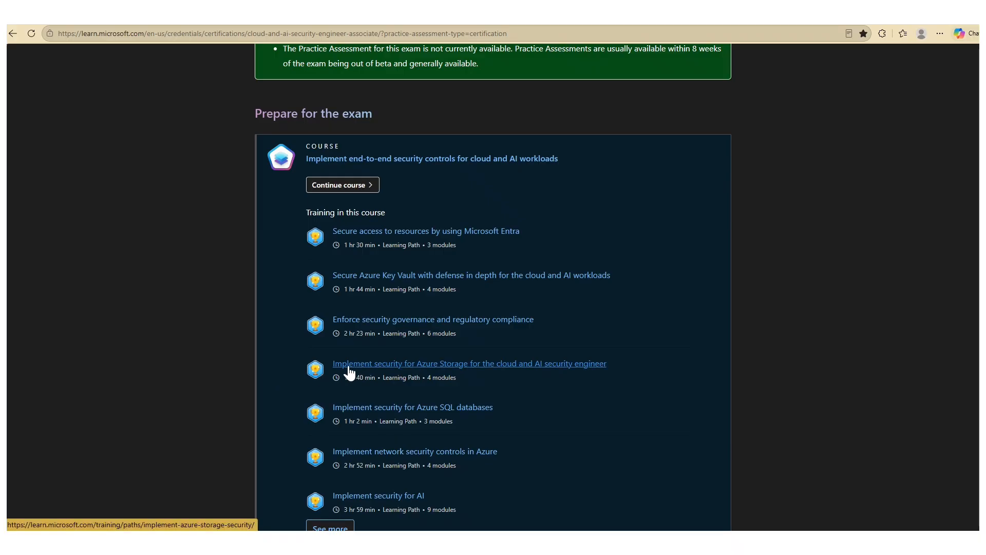
scroll(356, 370, "down", 2)
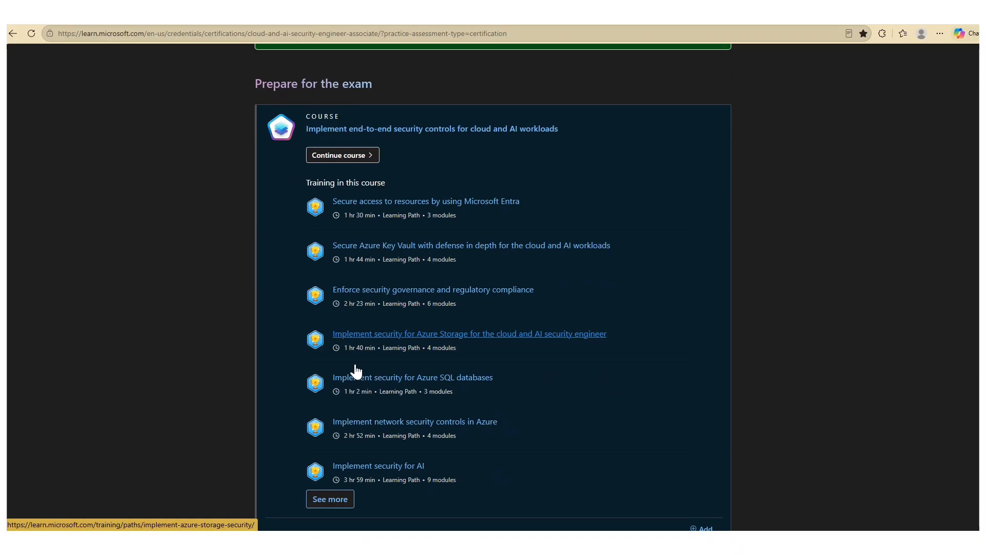
left_click(331, 428)
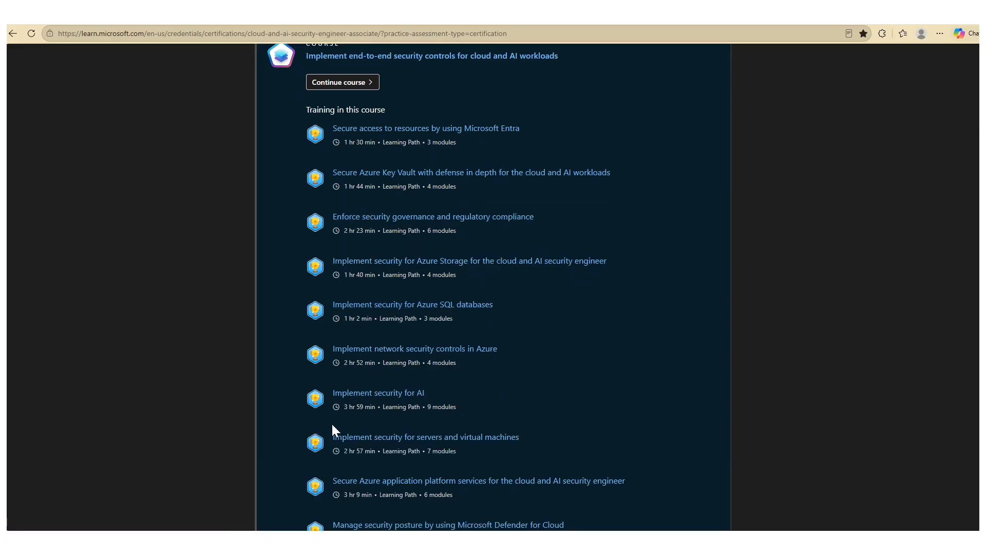
scroll(421, 322, "down", 4)
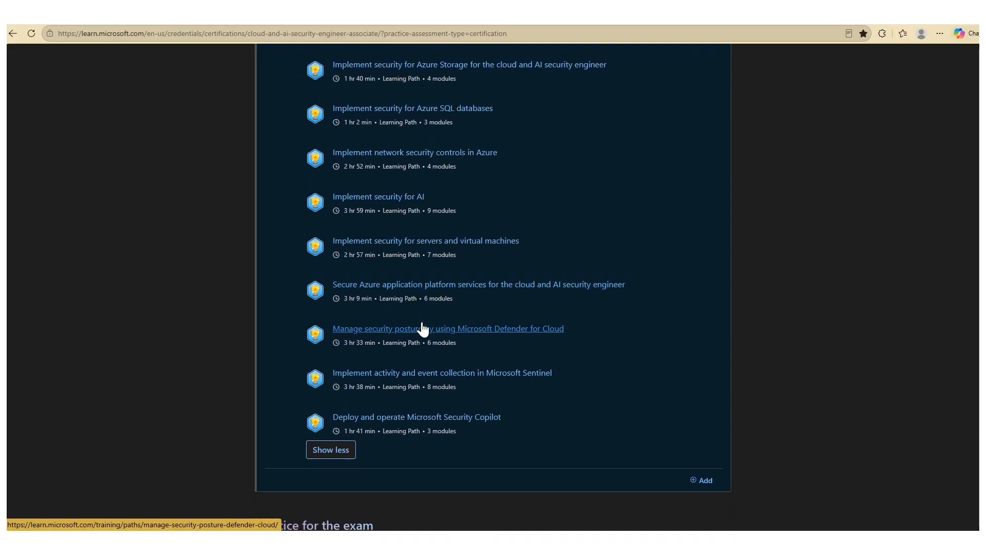
scroll(422, 329, "up", 4)
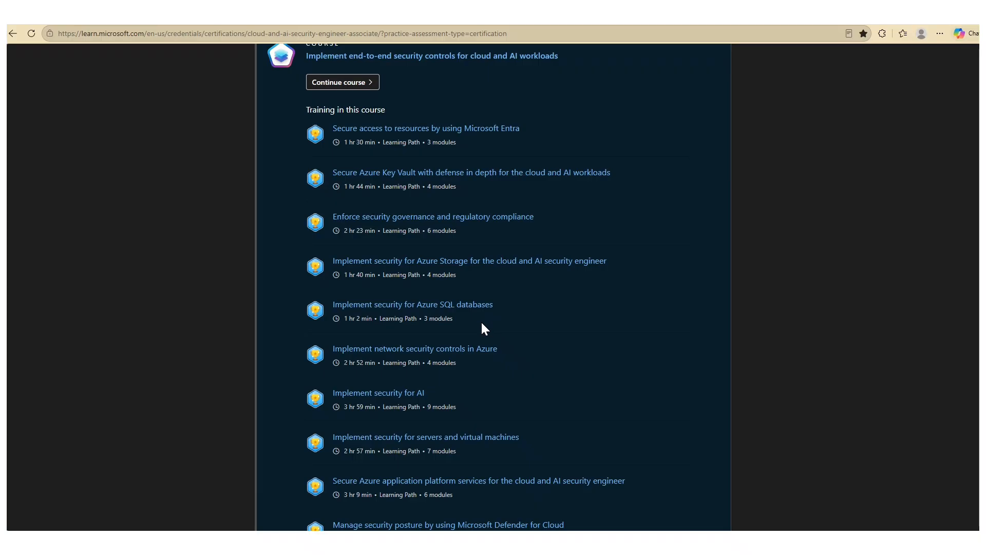
Open the learning path "Implement security for Azure Storage for the cloud and AI security engineer" and browse its modules
left_click(412, 262)
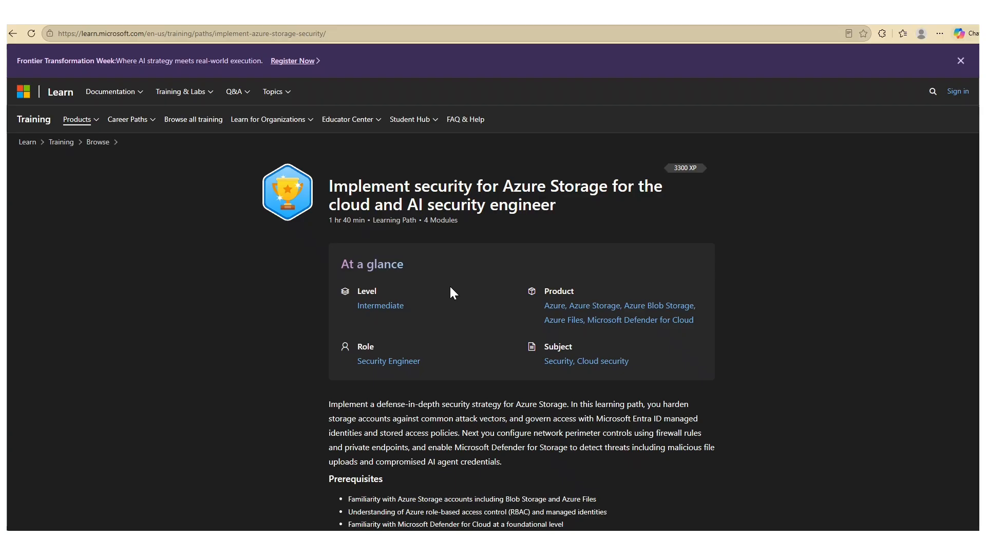
scroll(451, 289, "down", 5)
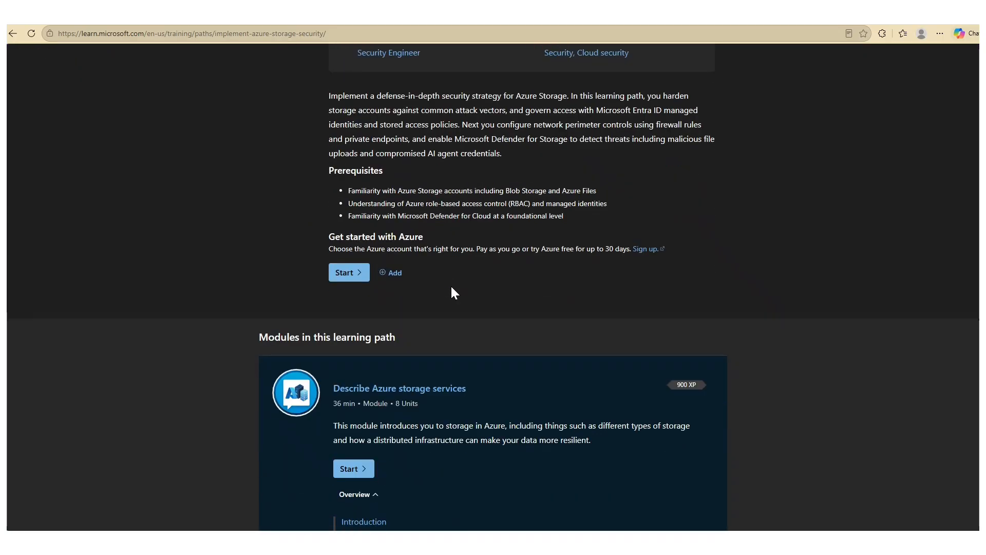
scroll(453, 293, "up", 6)
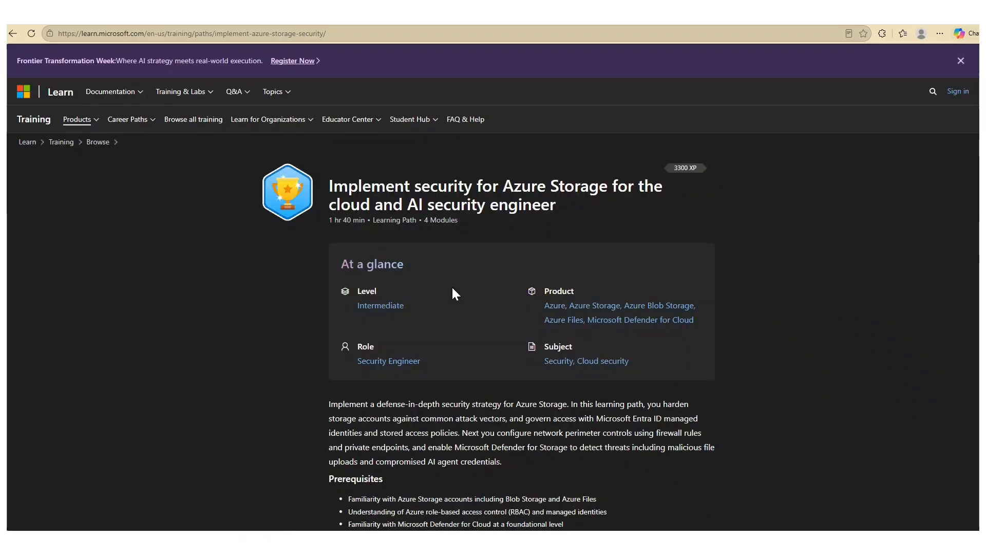
scroll(391, 374, "down", 3)
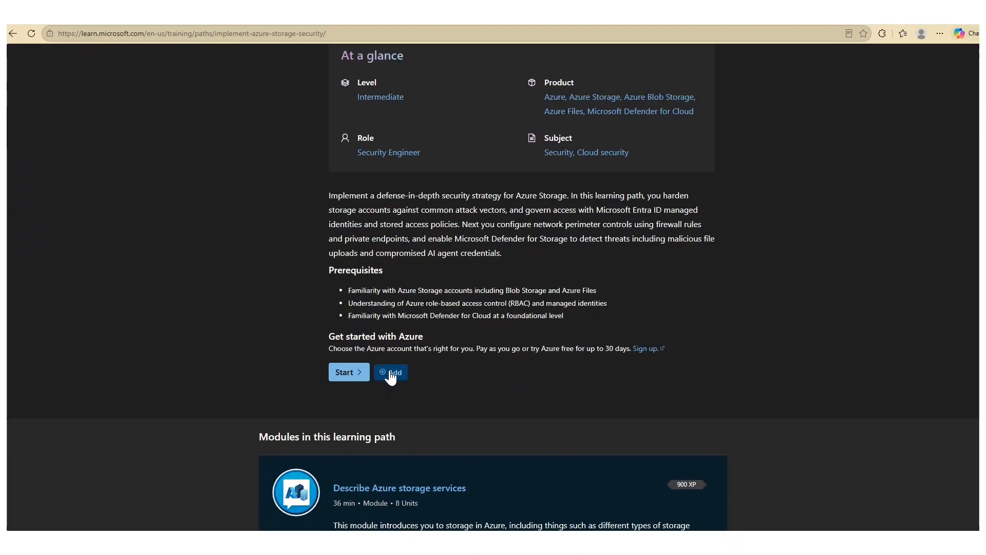
scroll(390, 377, "down", 5)
scroll(391, 375, "down", 1)
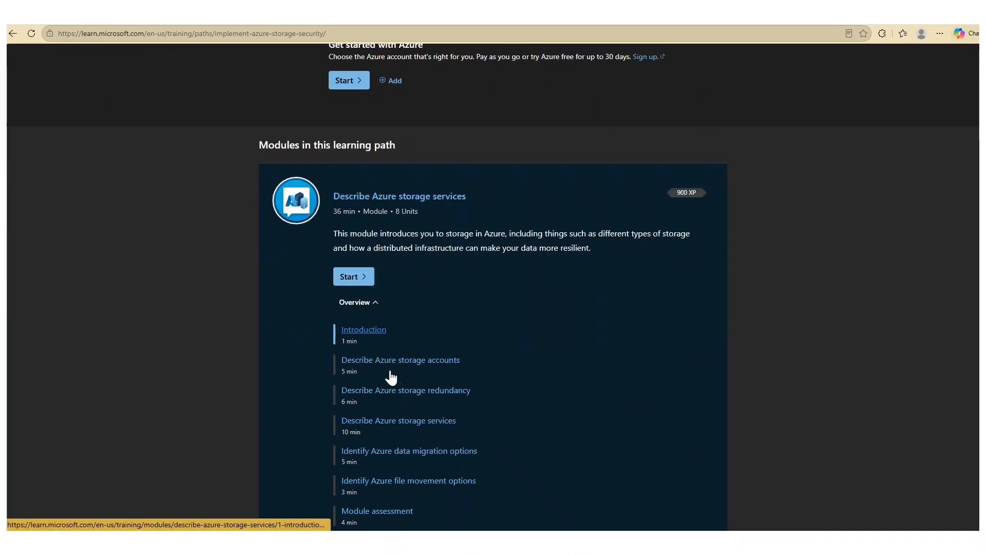
scroll(390, 377, "down", 14)
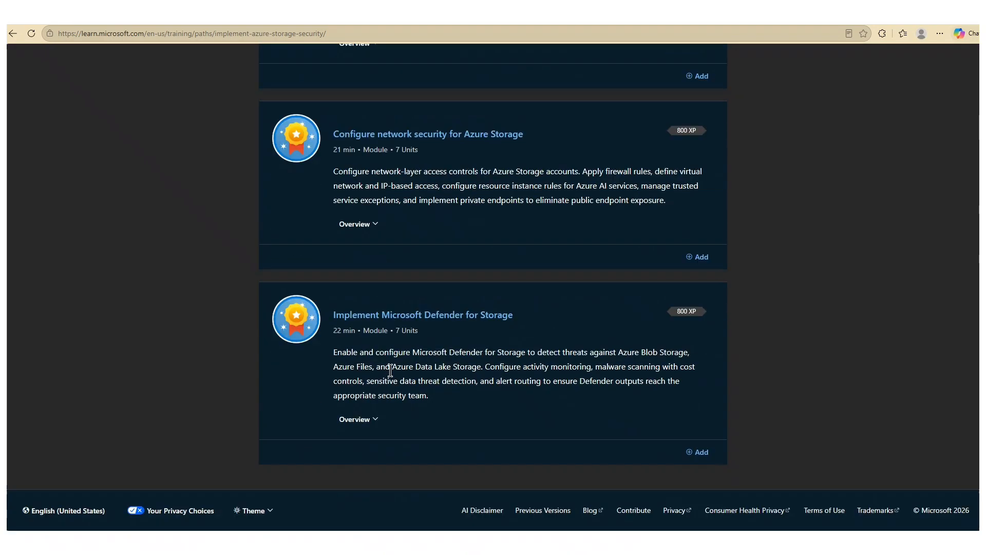
Open the module "Implement Microsoft Defender for Storage" and review its prerequisites and list of units
left_click(384, 314)
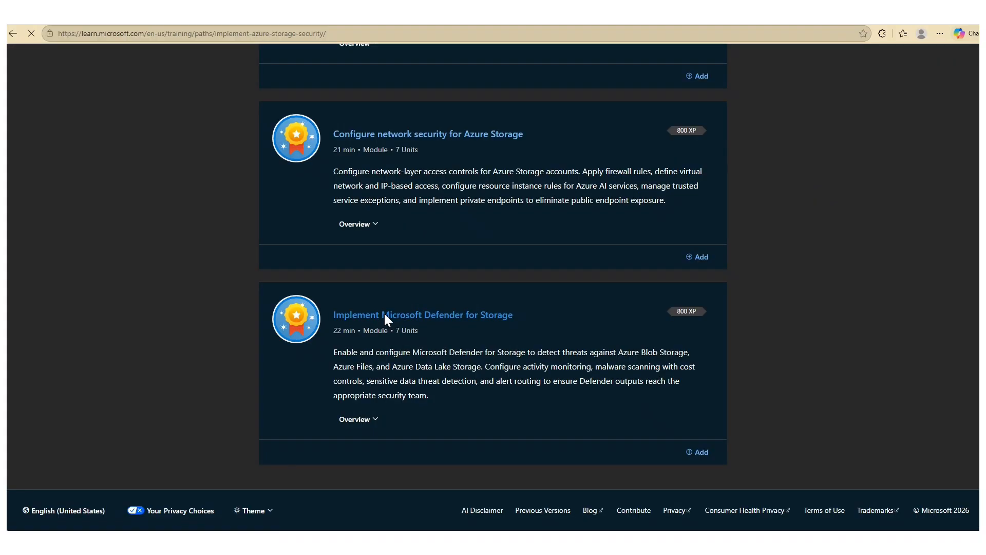
scroll(387, 319, "down", 8)
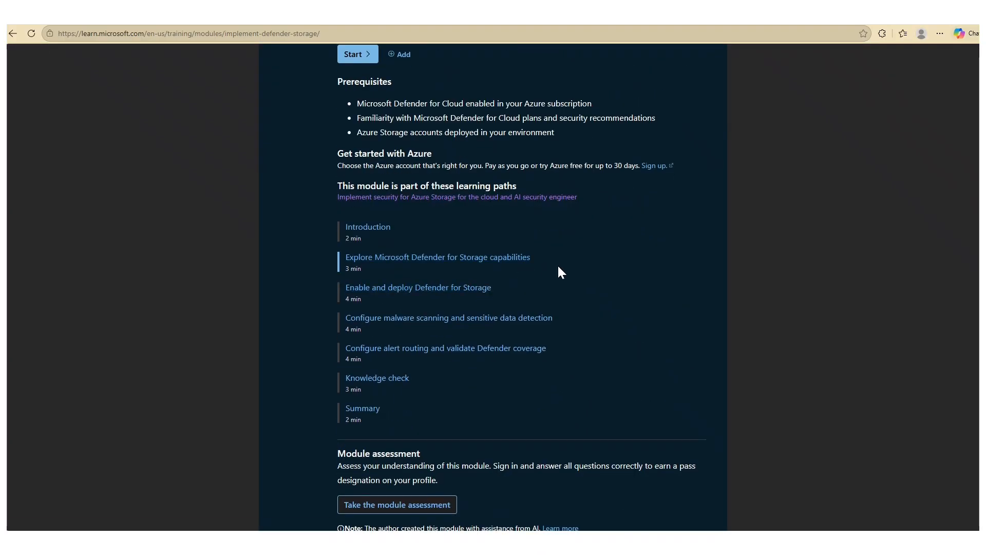
scroll(559, 273, "down", 1)
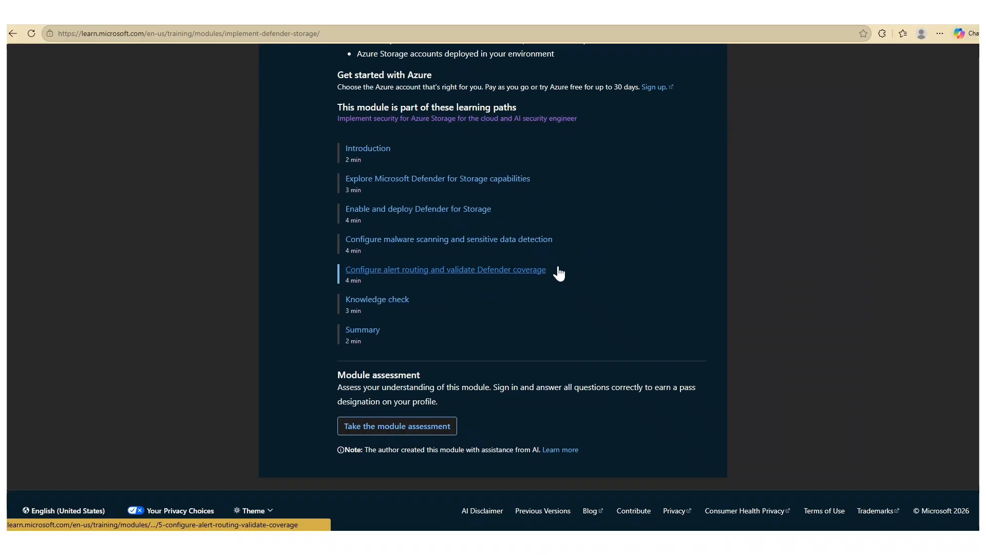
Open the unit "Explore Microsoft Defender for Storage capabilities" and view its Three Detection Pillars diagram enlarged, closing it when done
left_click(457, 204)
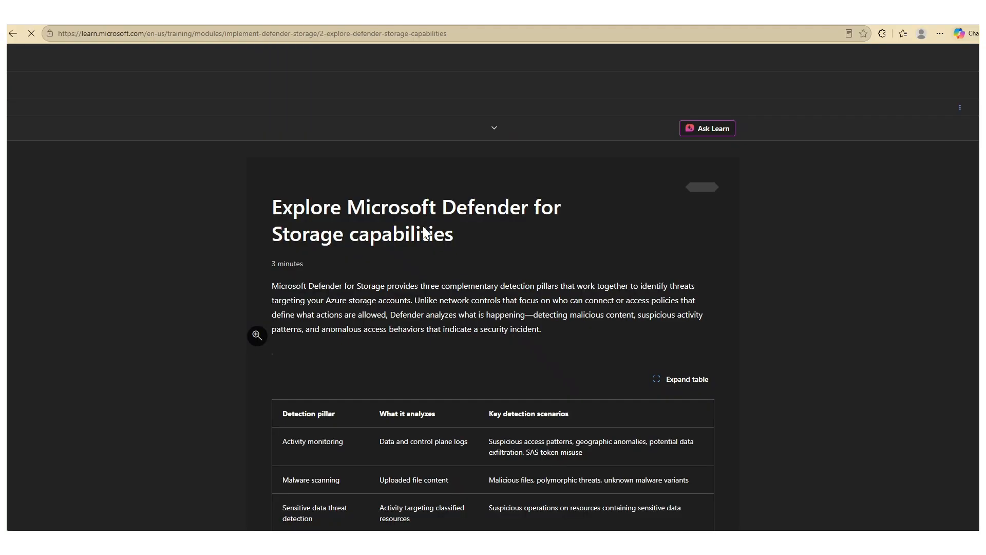
scroll(419, 272, "down", 3)
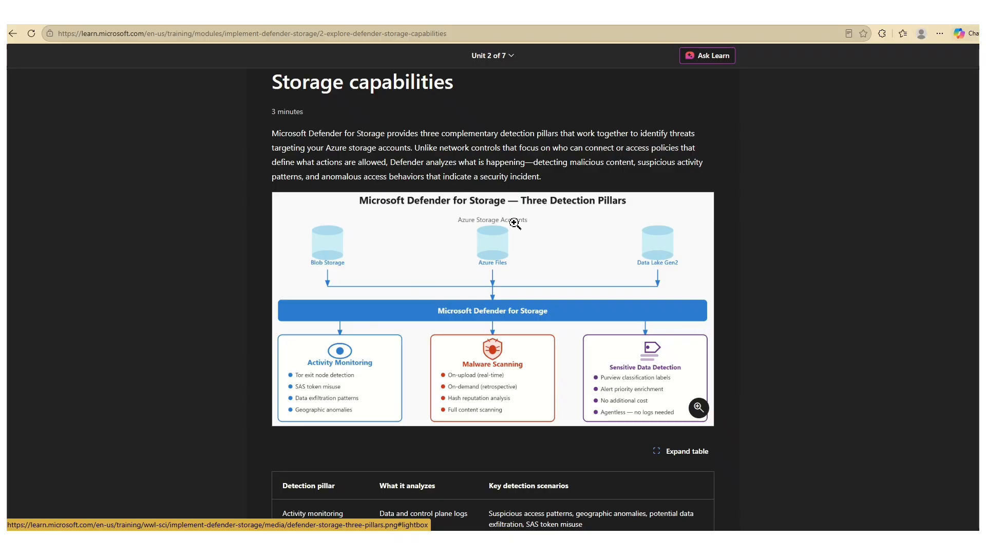
scroll(401, 269, "down", 2)
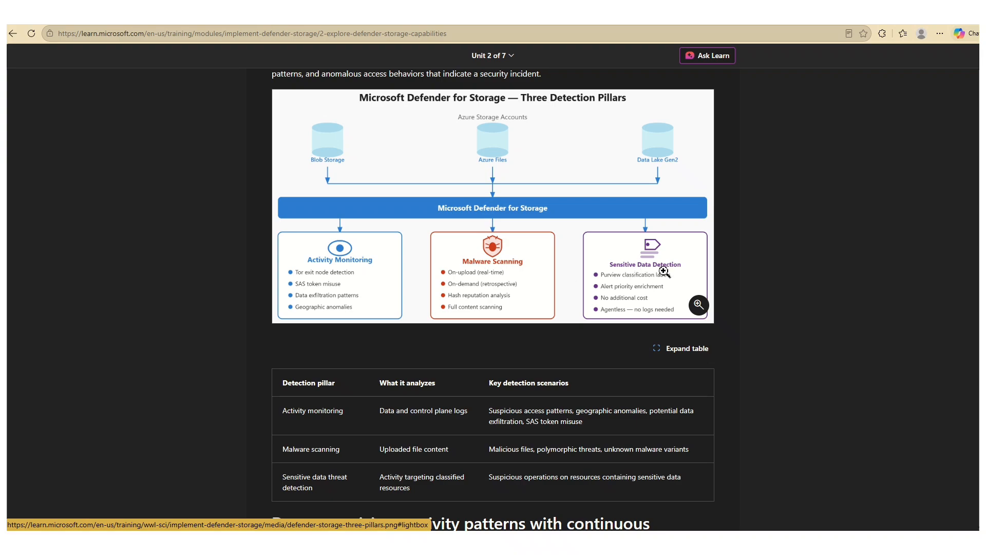
left_click(609, 247)
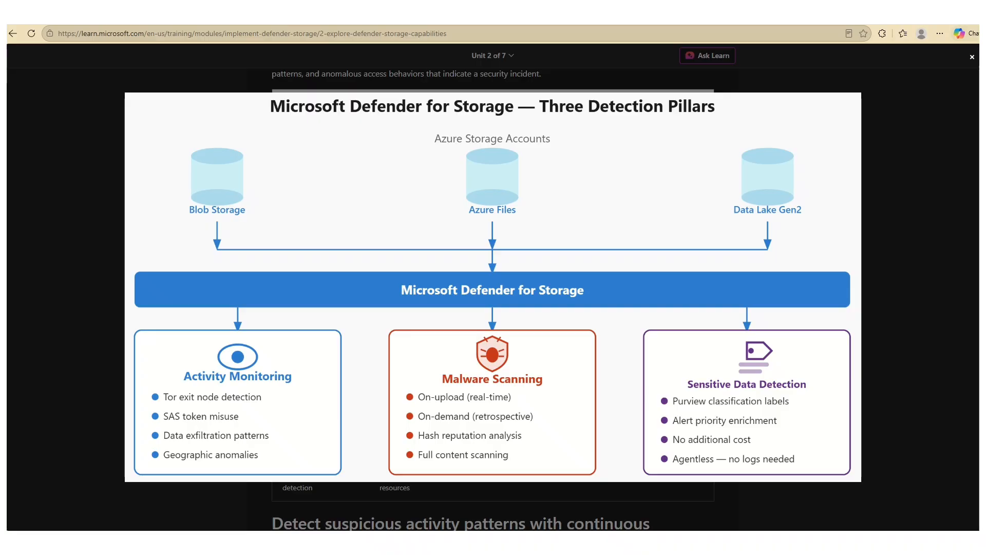
left_click(972, 60)
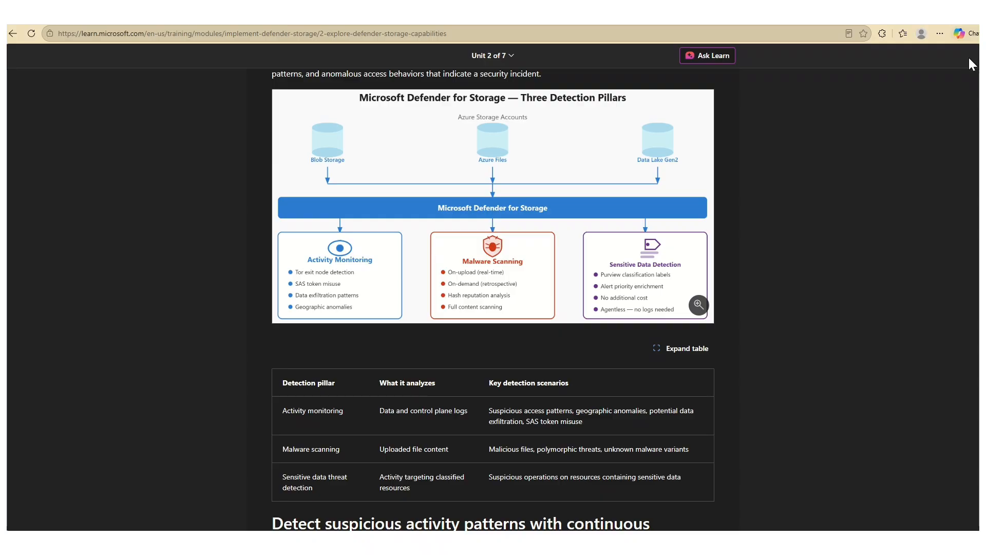
Read the detection pillar table and the sections on activity monitoring, malware scanning, data sensitivity and plan options
scroll(489, 280, "down", 4)
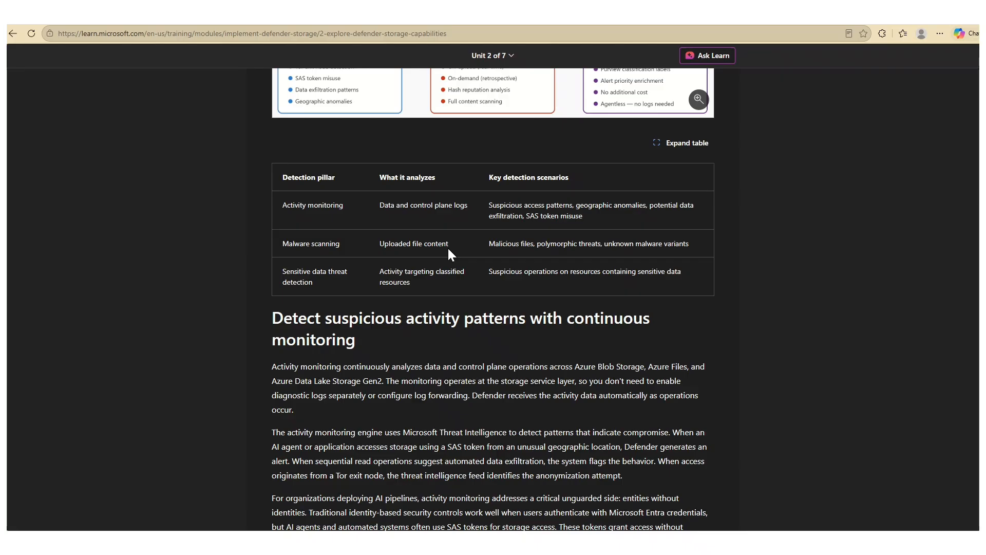
scroll(448, 248, "down", 6)
scroll(448, 248, "down", 4)
scroll(448, 248, "down", 7)
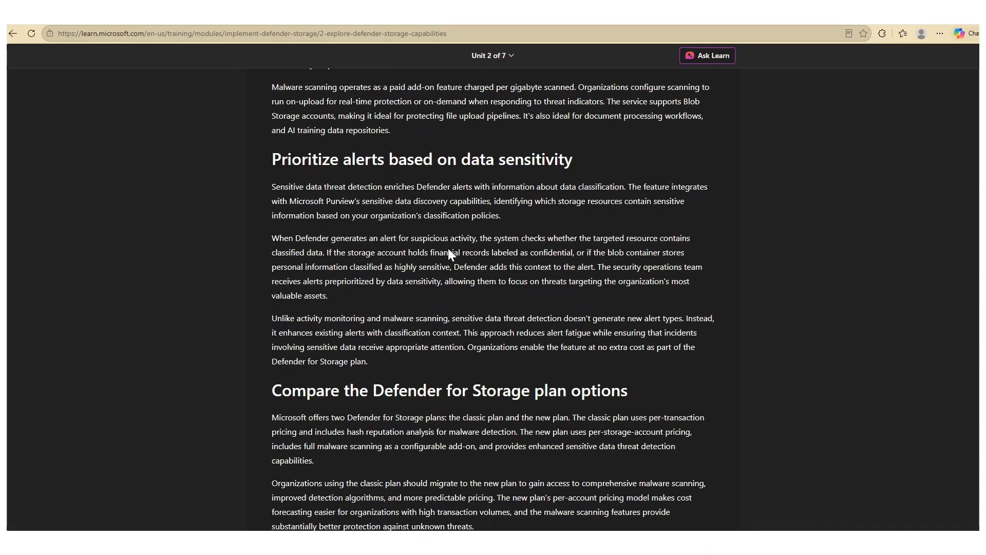
scroll(445, 246, "up", 6)
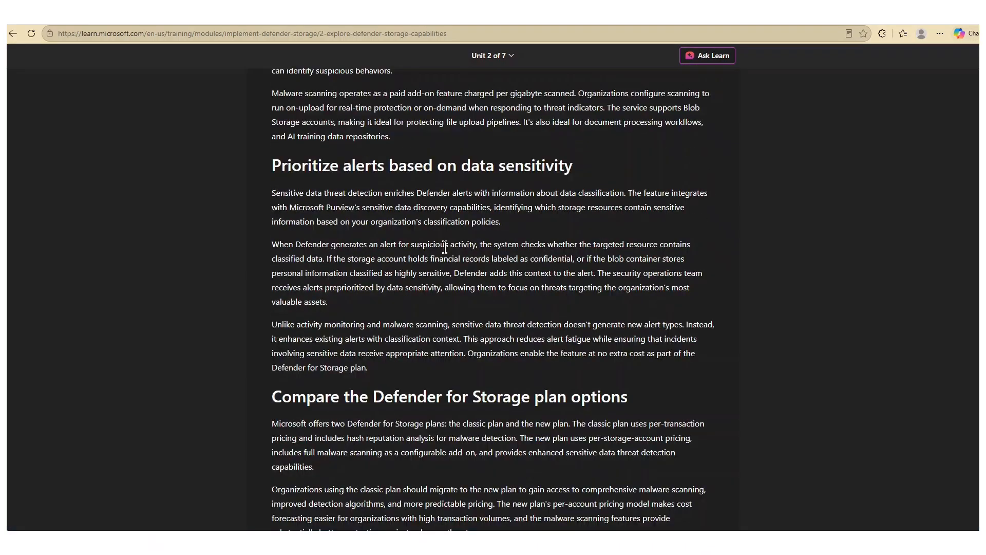
Switch to the unit "Enable and deploy Defender for Storage" and view its Scope and Deployment diagram enlarged, closing it when done
left_click(511, 57)
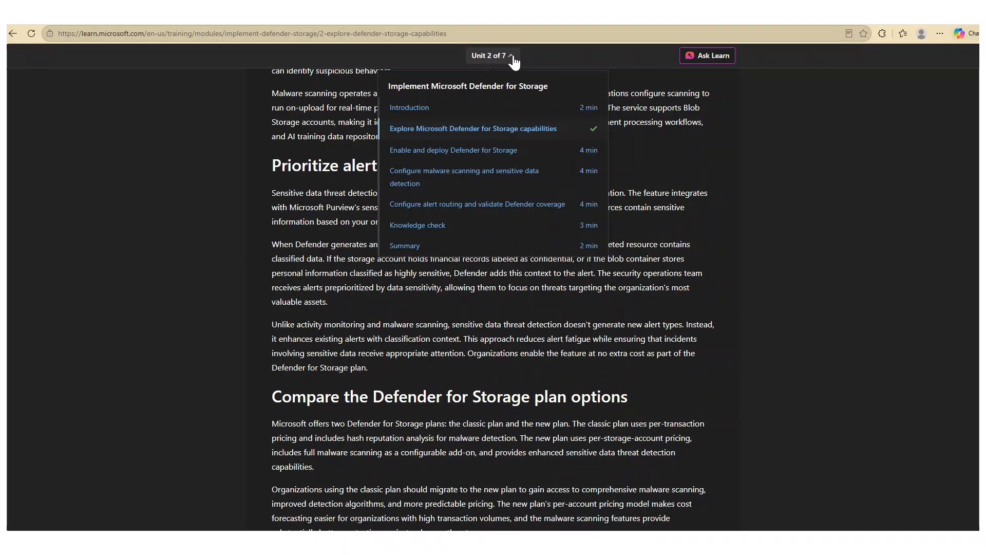
left_click(422, 154)
scroll(382, 296, "down", 1)
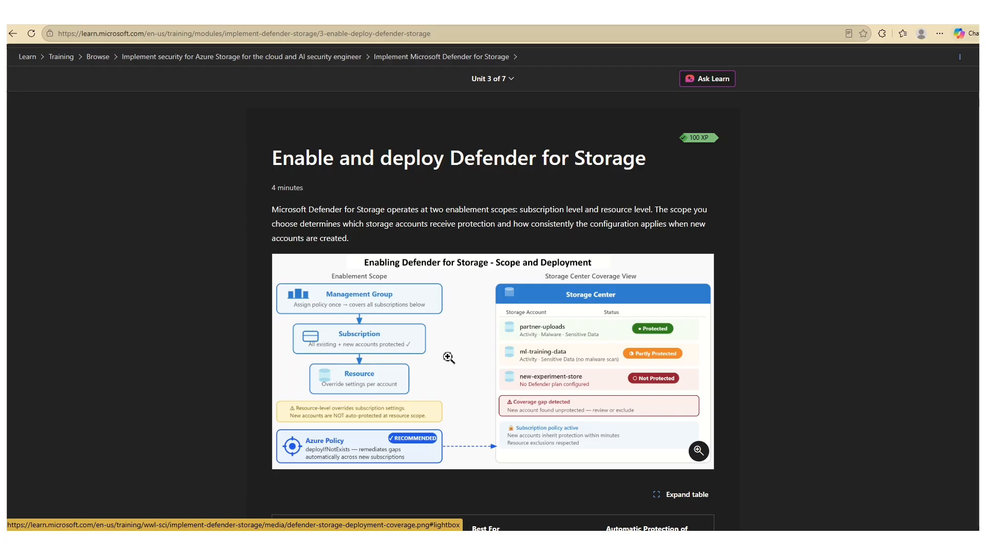
left_click(624, 292)
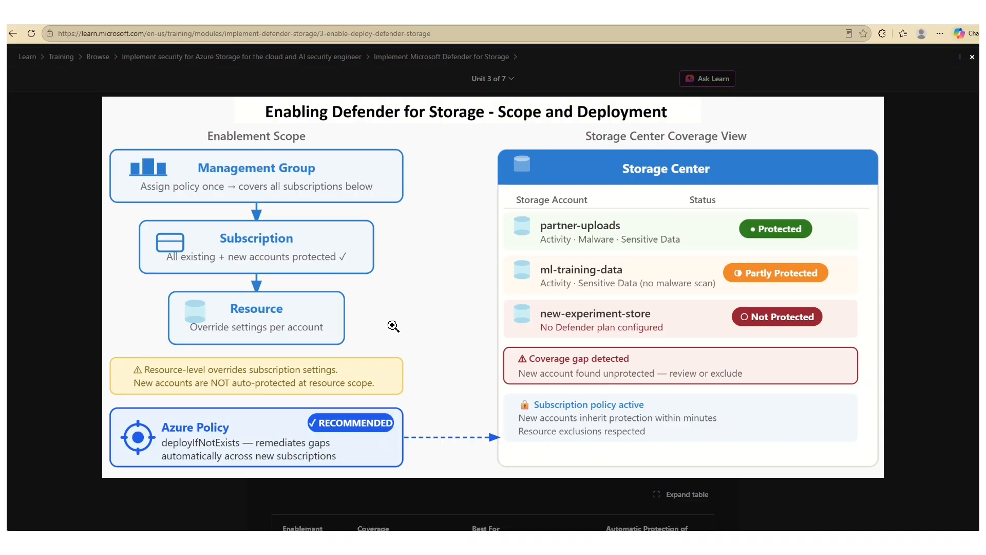
left_click(972, 59)
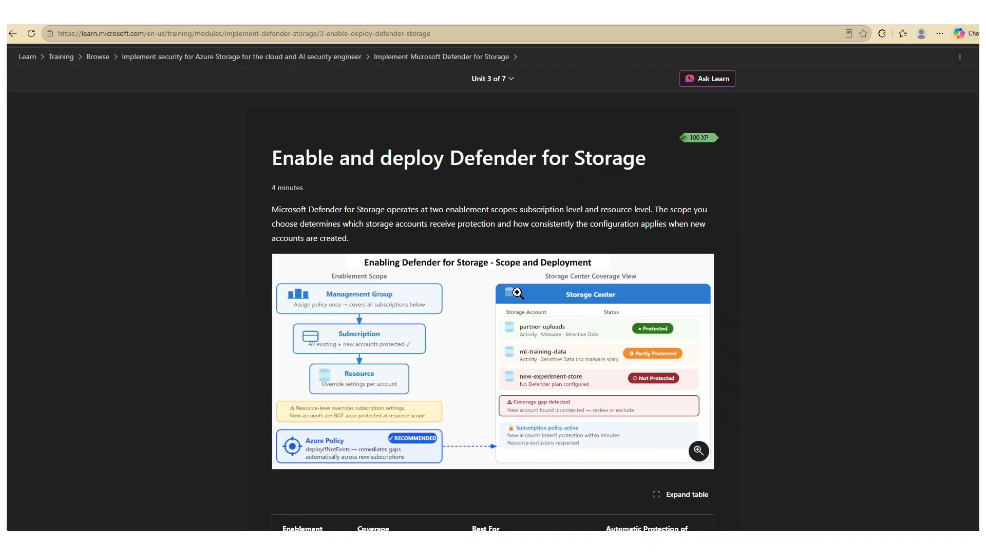
Review the enablement scope table and read the rest of the unit through the section on choosing a deployment method
scroll(390, 337, "down", 5)
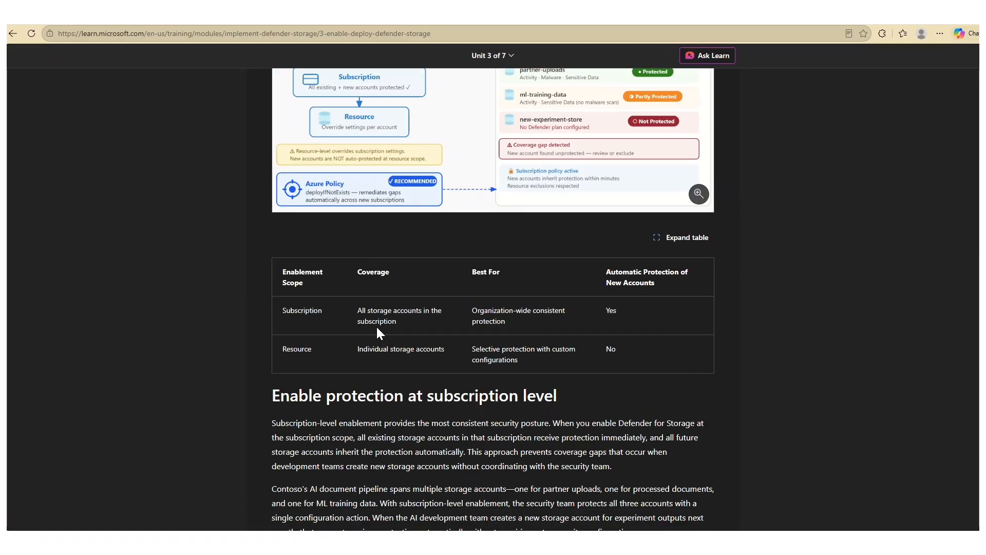
scroll(367, 327, "down", 15)
scroll(368, 327, "down", 10)
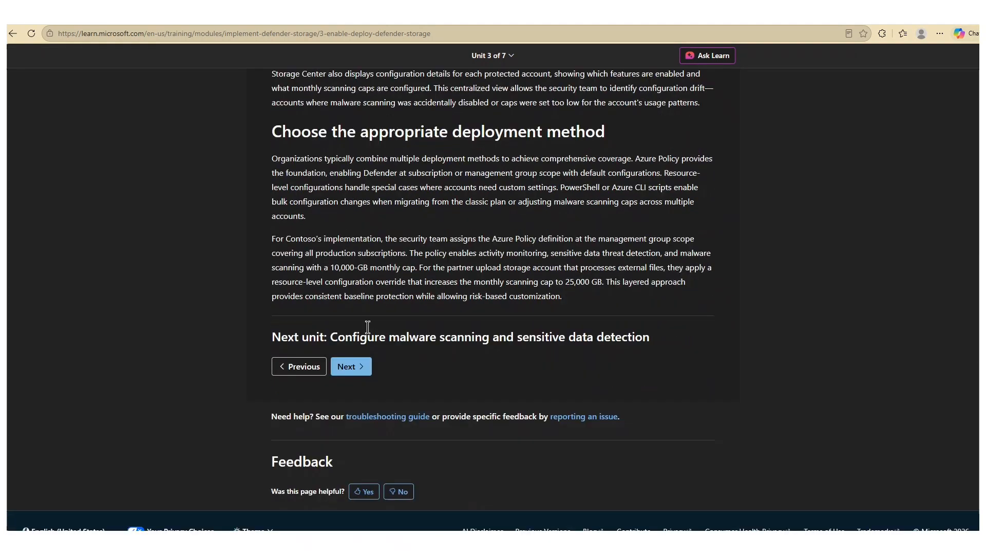
Switch to the unit "Configure malware scanning and sensitive data detection" and examine its Upload Flow and Scan Results diagram
left_click(511, 60)
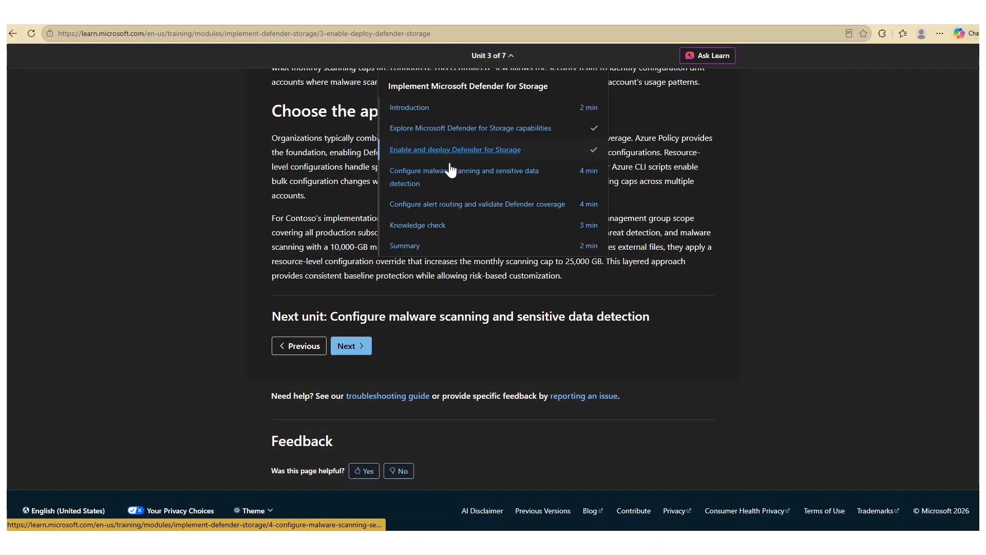
left_click(411, 173)
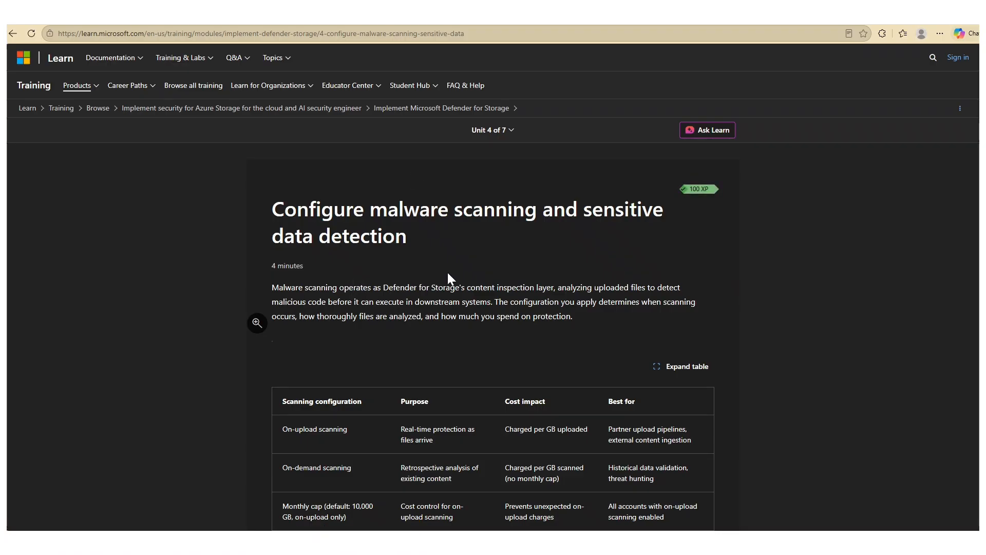
scroll(463, 268, "down", 3)
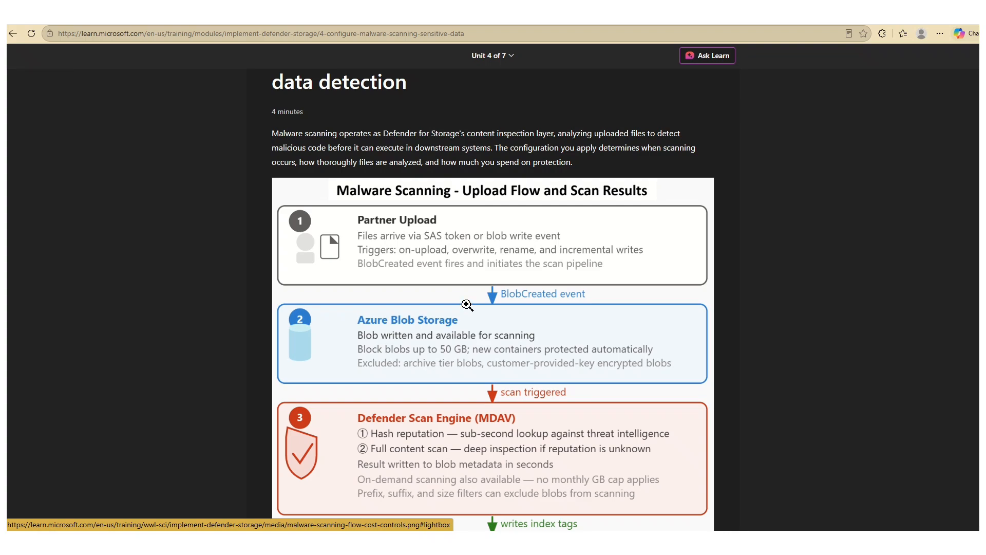
scroll(467, 304, "down", 3)
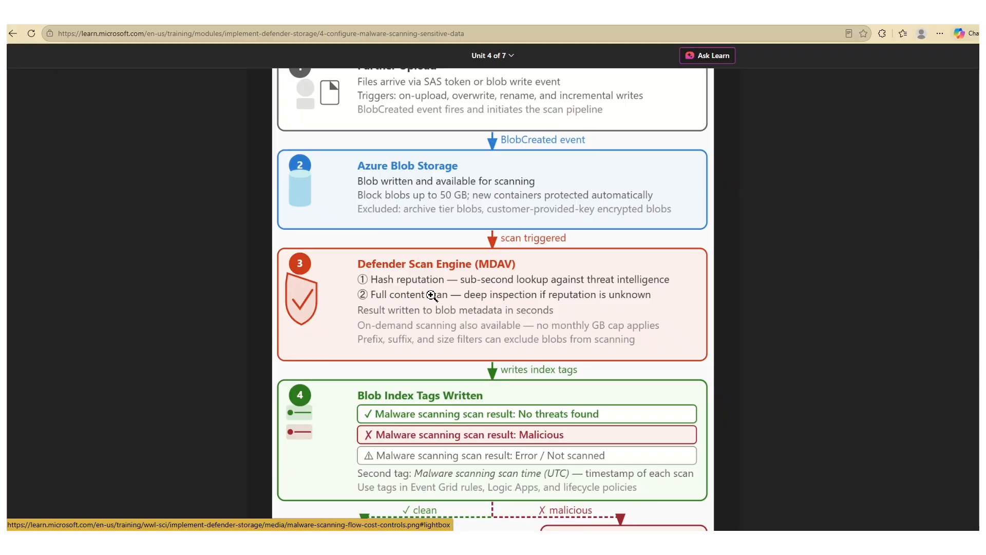
scroll(486, 274, "down", 3)
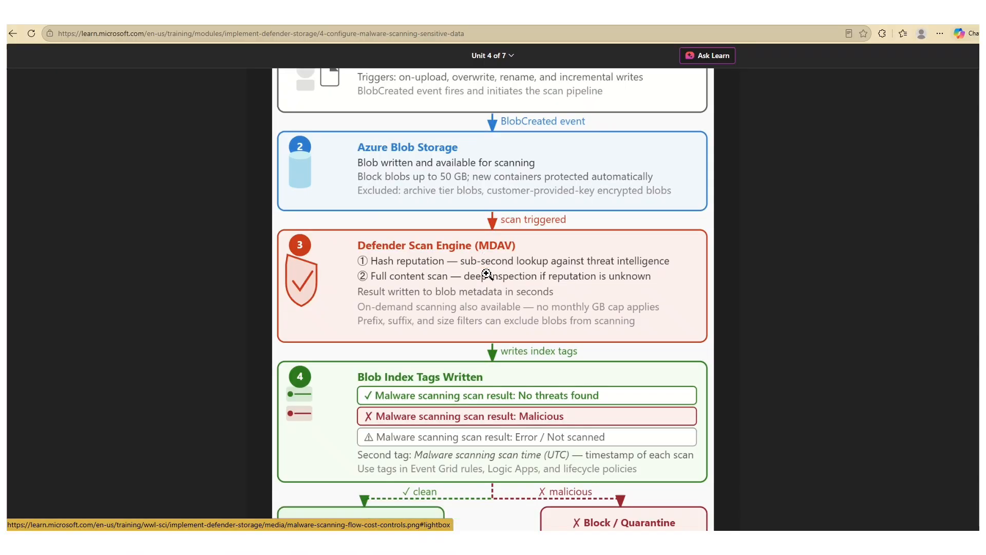